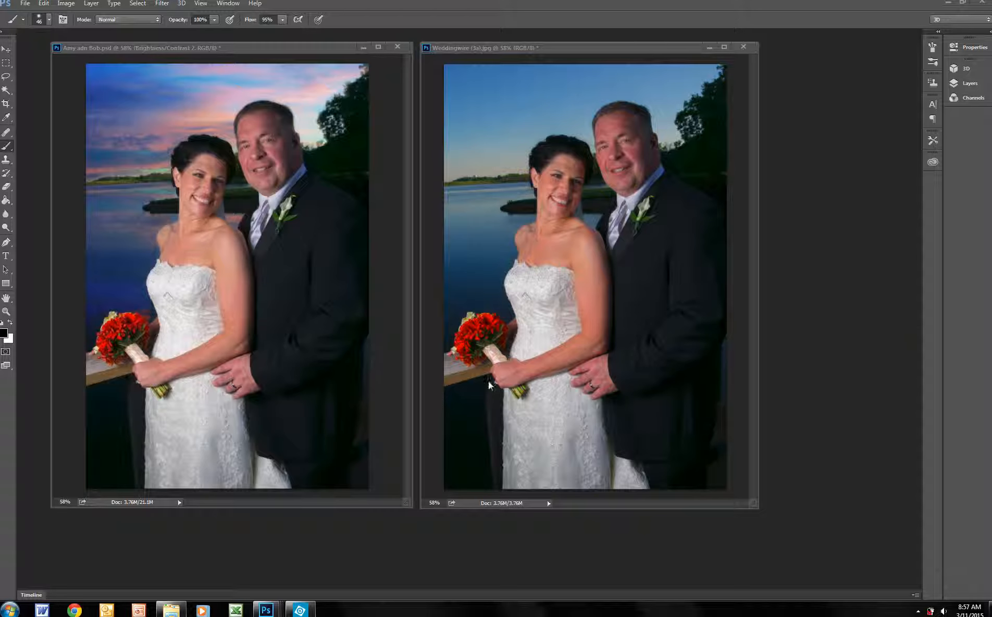
Switch to Photoshop Elements, copy the Skies 18.jpg background into the wedding photo as a new layer, and close the sky file
click(300, 610)
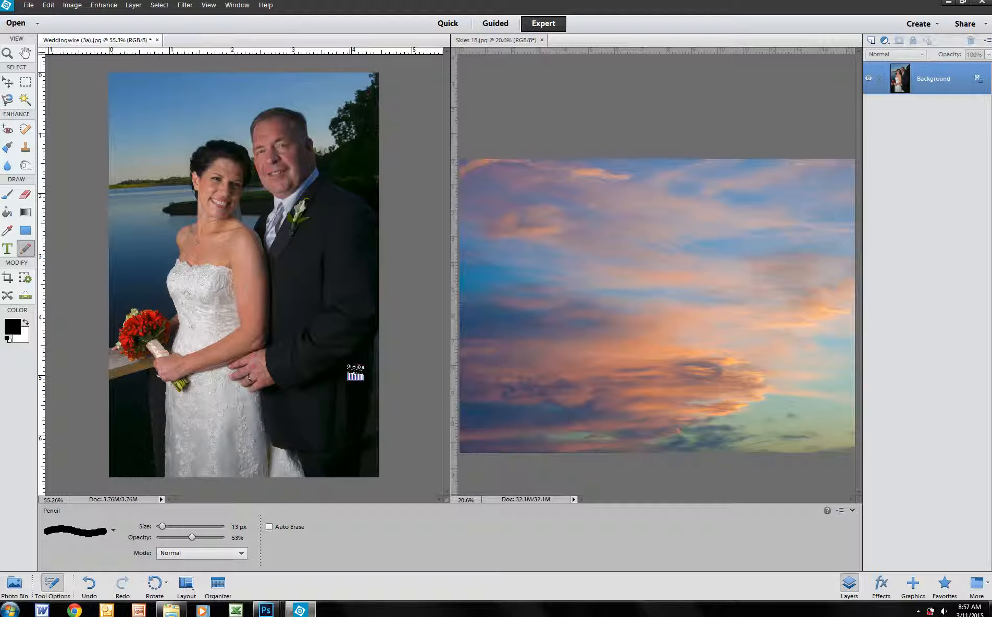
drag(520, 317, 579, 224)
click(701, 239)
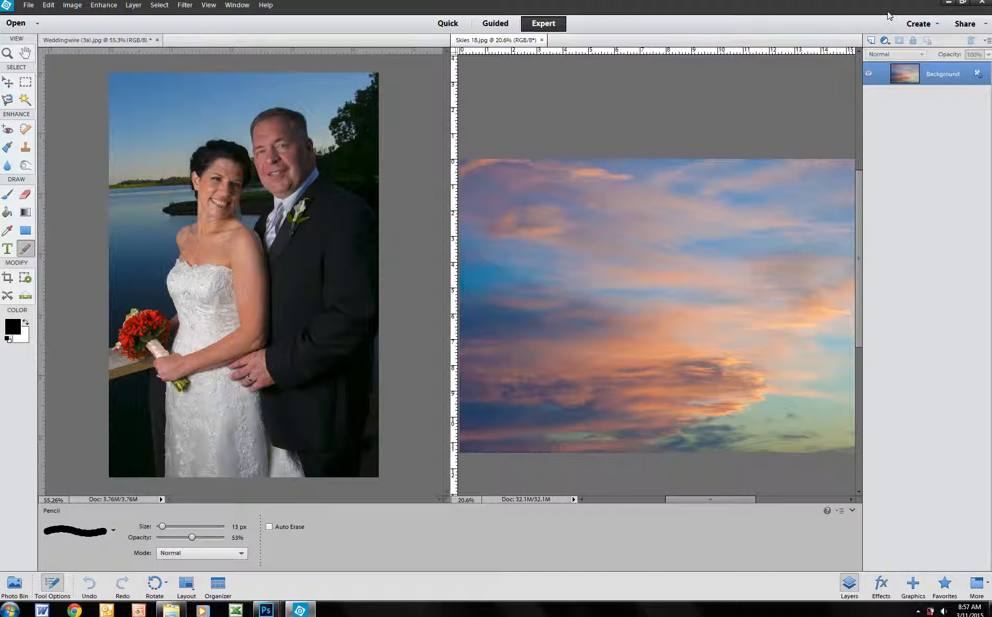
drag(911, 79, 215, 165)
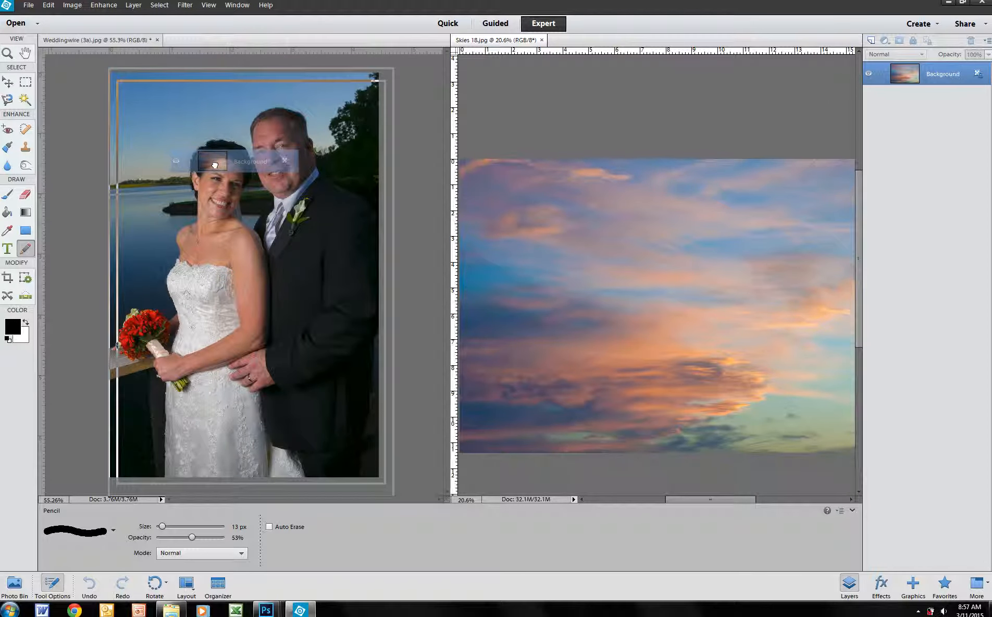
drag(214, 164, 214, 164)
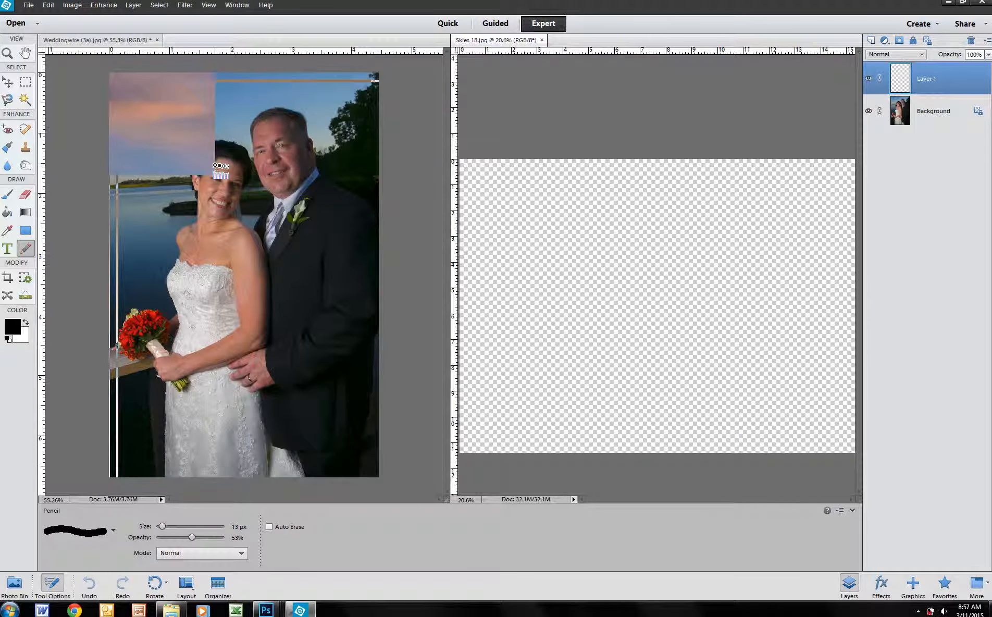
click(542, 40)
Scale the sky layer proportionally to 29.59% and position it across the upper part of the wedding photo, down to the horizon
scroll(462, 196, down, 5)
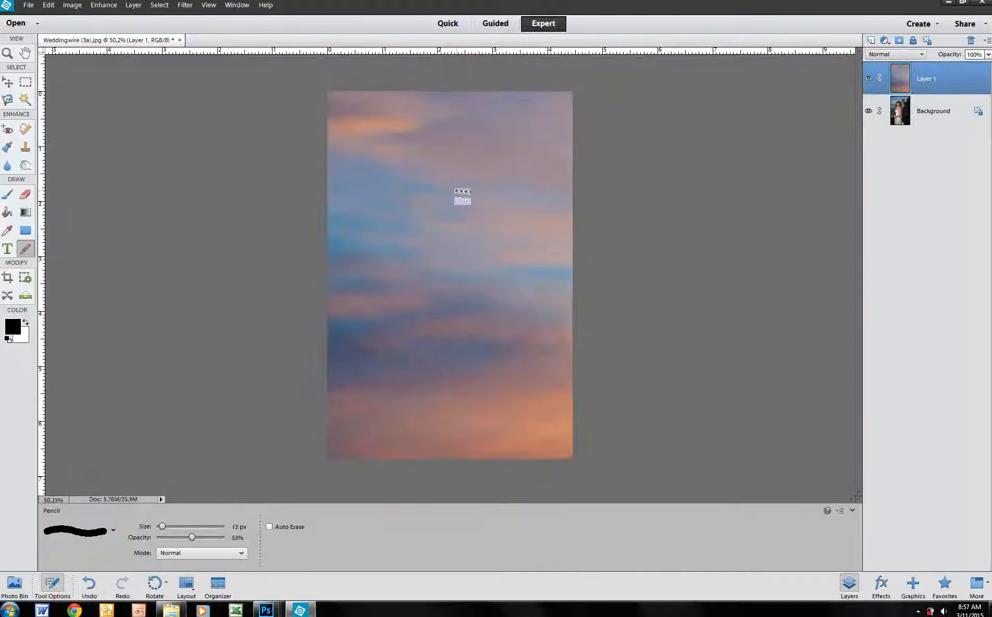
scroll(459, 190, down, 2)
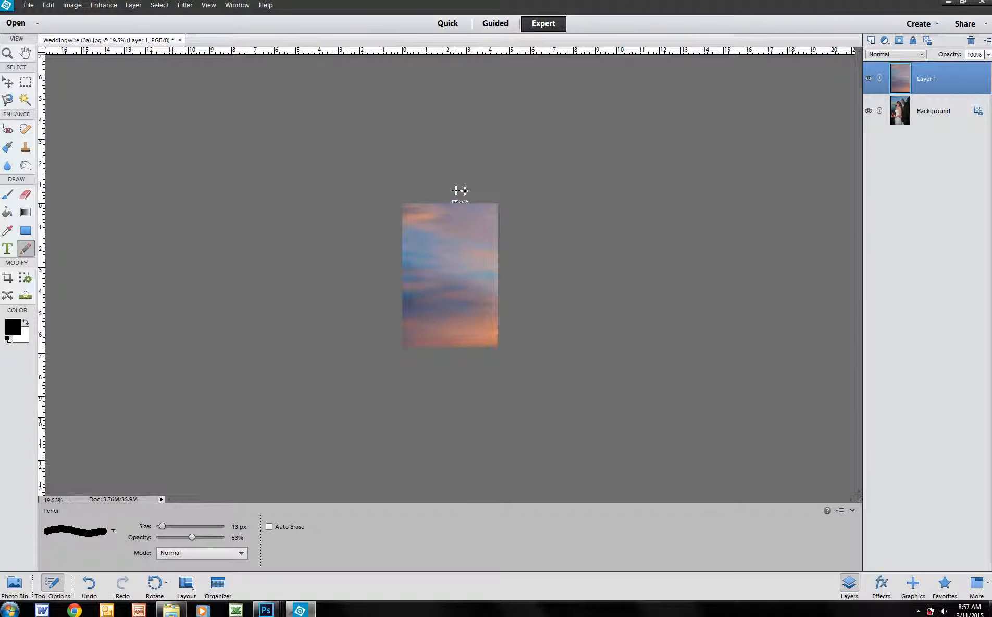
key(ctrl+t)
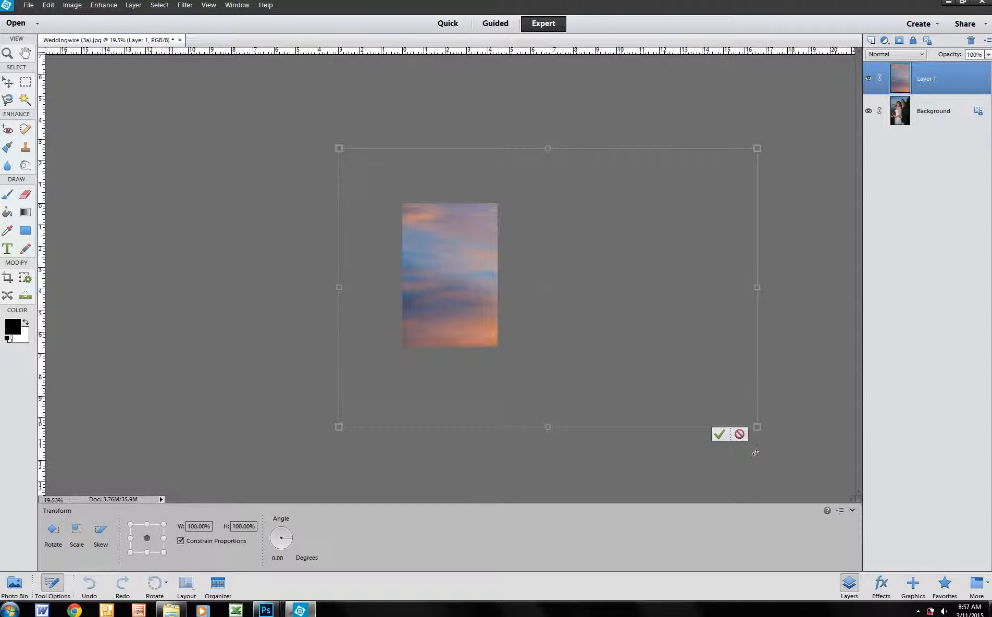
drag(757, 428, 463, 221)
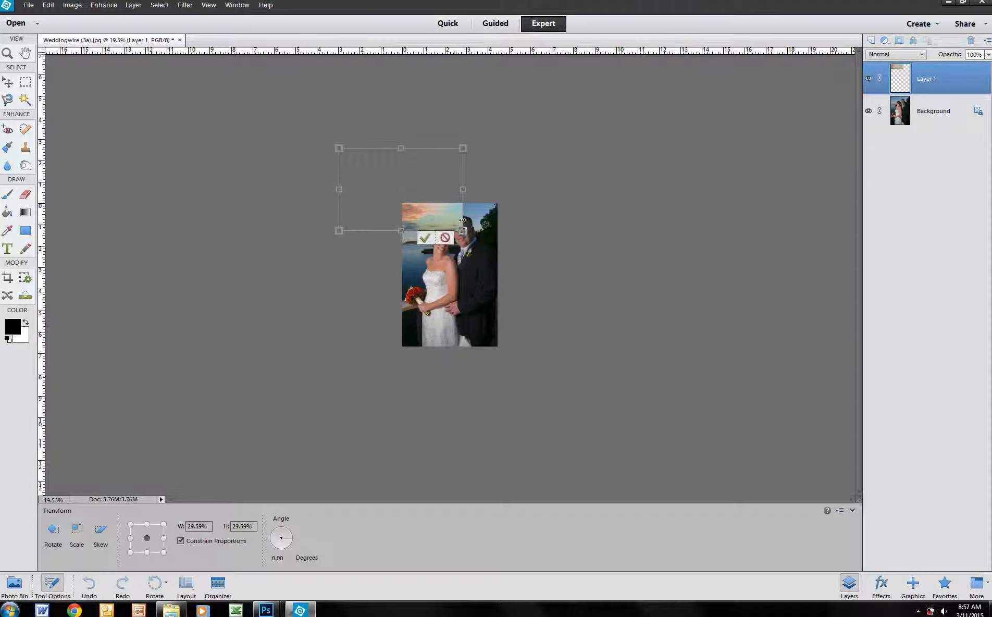
drag(409, 187, 452, 198)
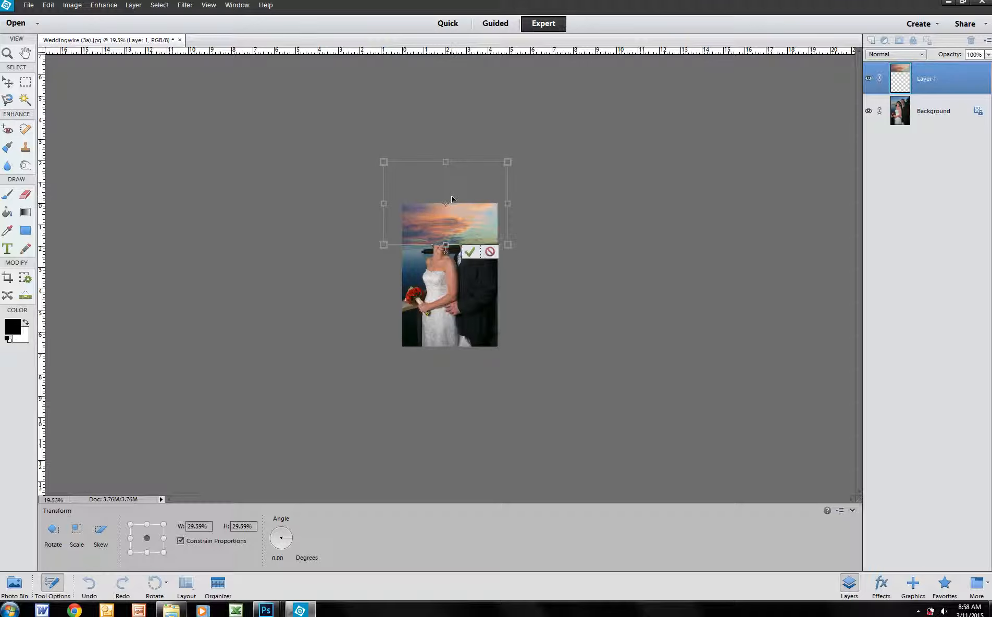
mouse_move(473, 225)
mouse_down()
mouse_move(456, 226)
mouse_move(478, 227)
mouse_up()
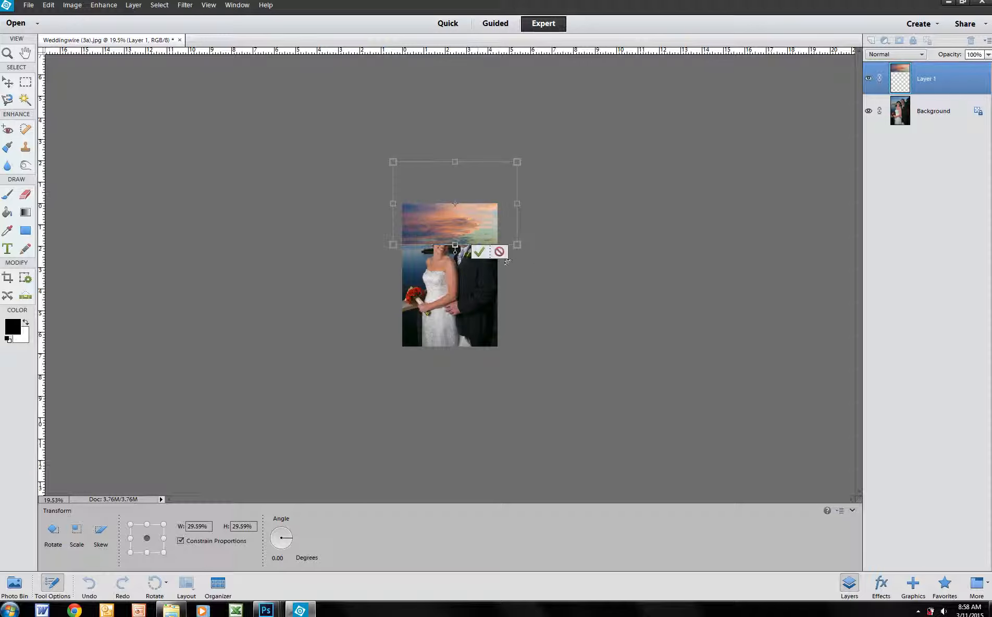
key(n)
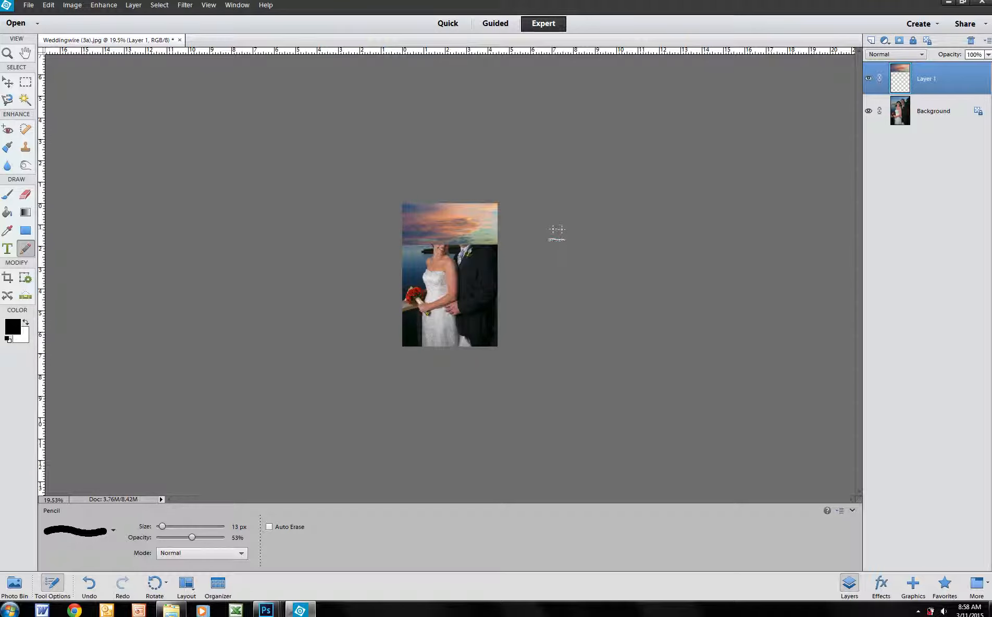
Try the Screen blend mode on the sky layer, and settle on Overlay
scroll(557, 230, up, 5)
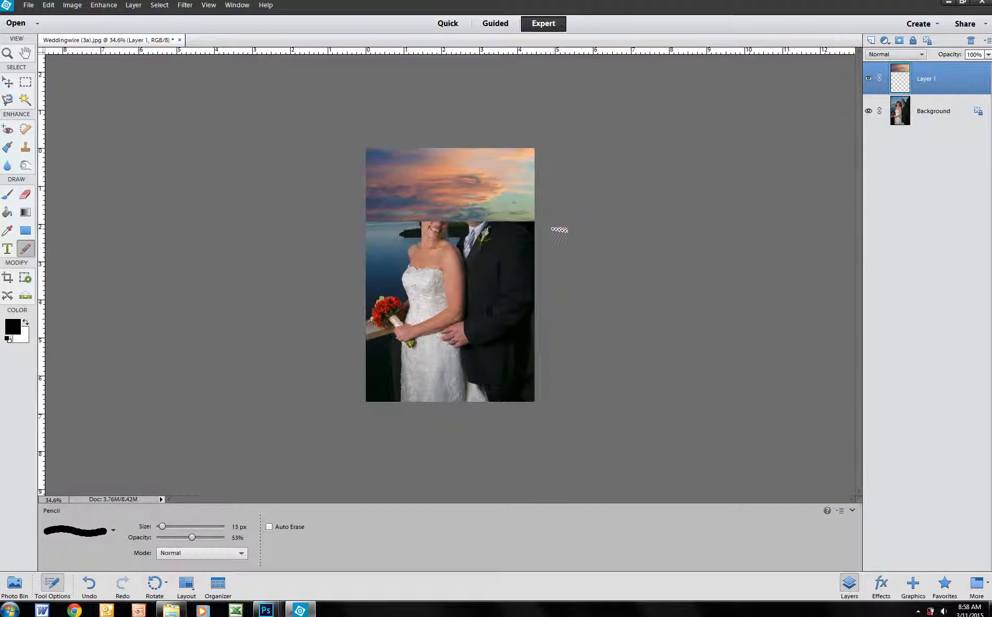
scroll(560, 229, up, 1)
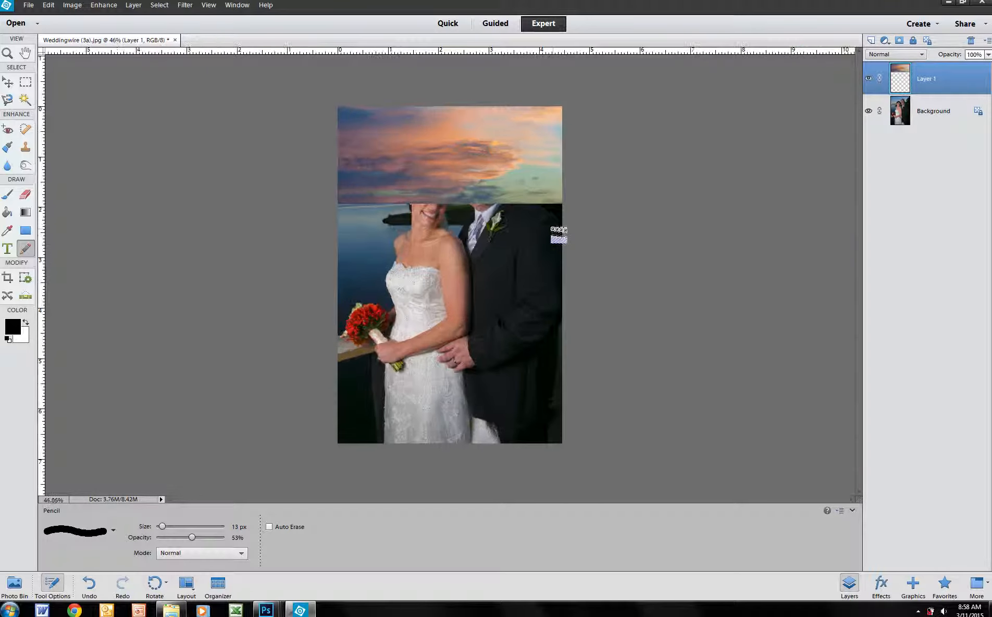
click(921, 55)
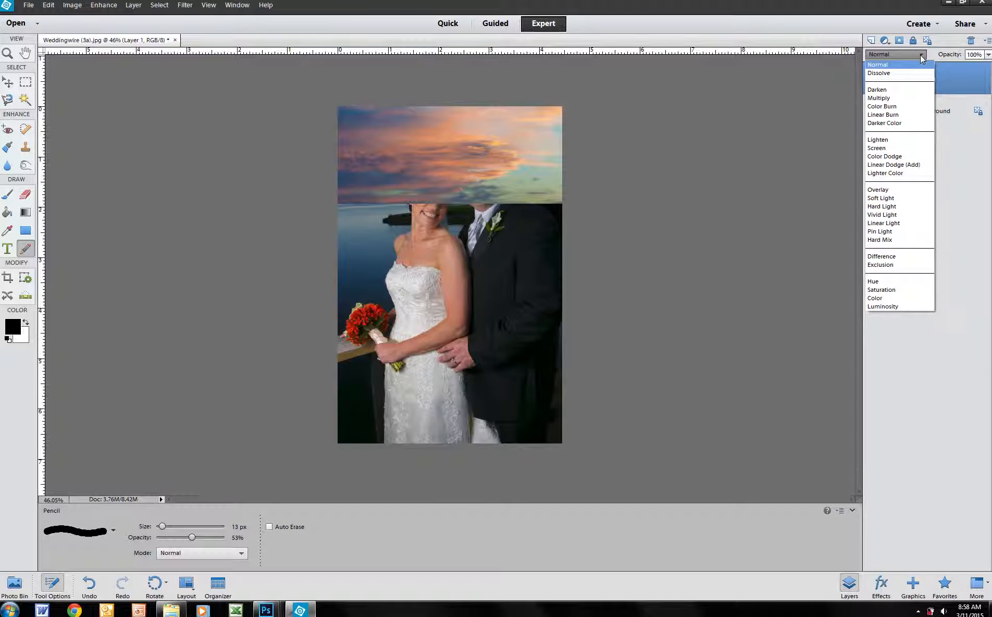
click(894, 146)
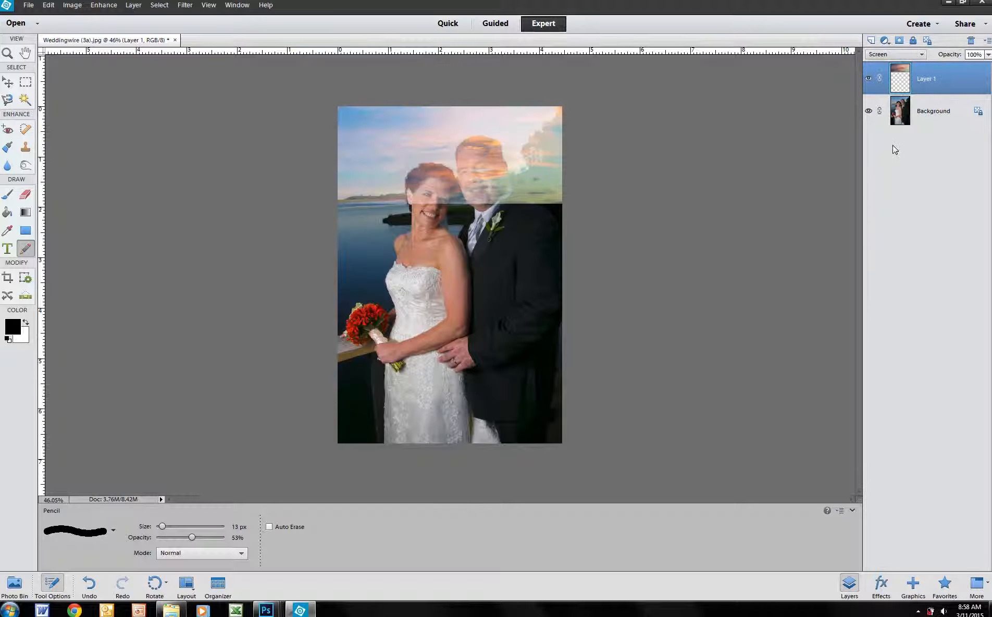
click(906, 52)
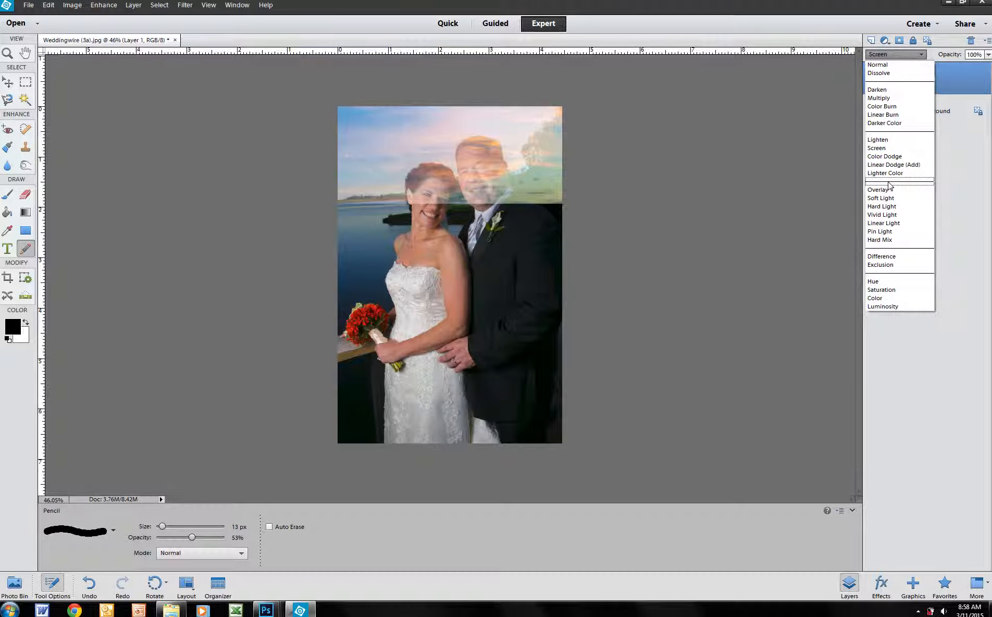
click(888, 191)
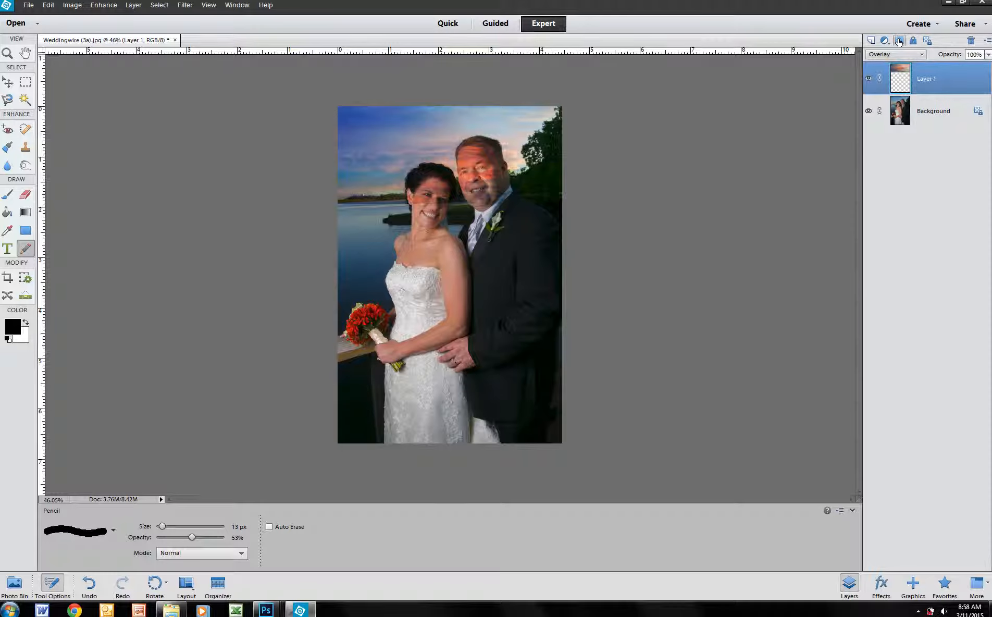
Add a layer mask to the sky layer and paint the sky off the couple and water with a black 71 px Pencil at 100% opacity
click(900, 41)
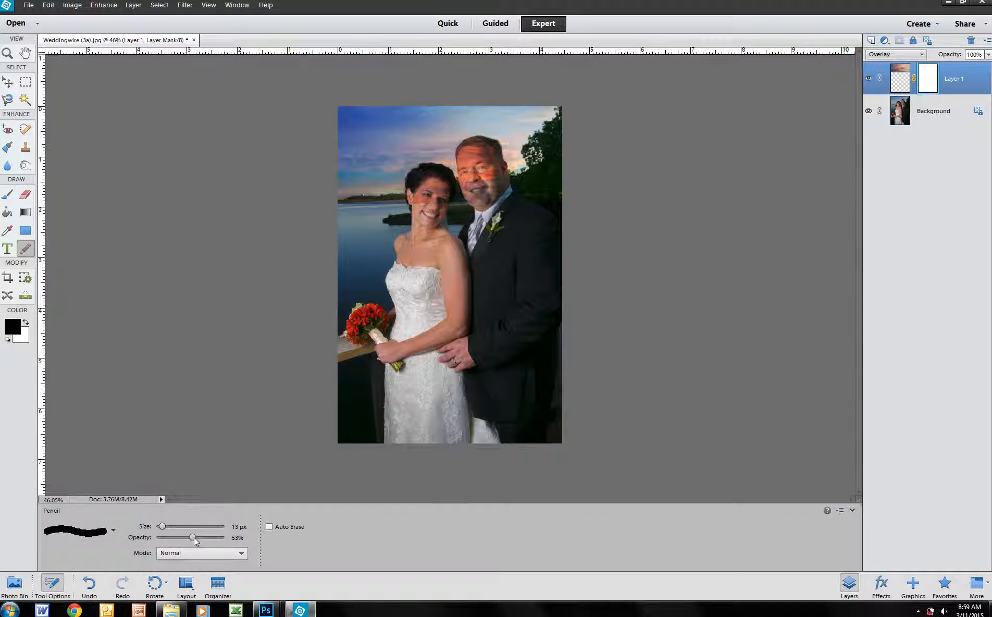
drag(193, 538, 219, 539)
drag(186, 527, 200, 527)
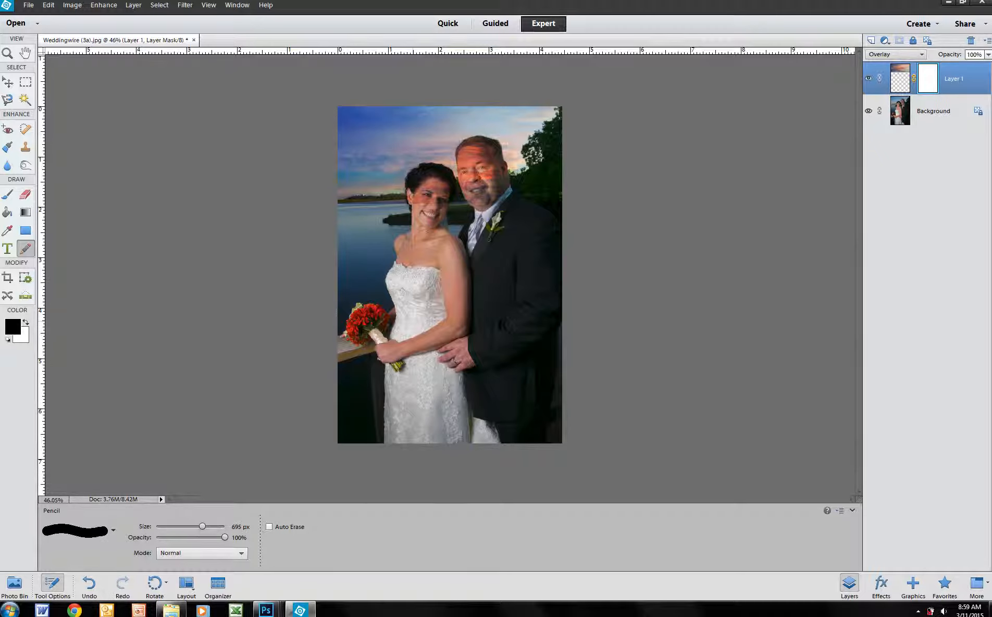
drag(205, 525, 187, 527)
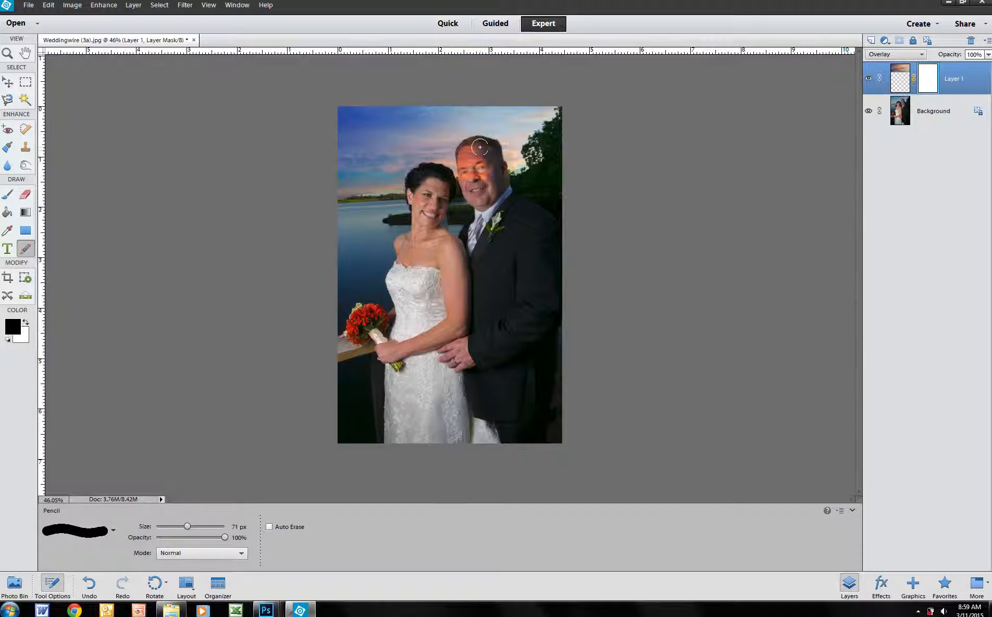
mouse_move(466, 156)
mouse_down()
mouse_move(471, 179)
mouse_move(480, 159)
mouse_move(487, 166)
mouse_move(474, 191)
mouse_move(457, 183)
mouse_move(497, 198)
mouse_up()
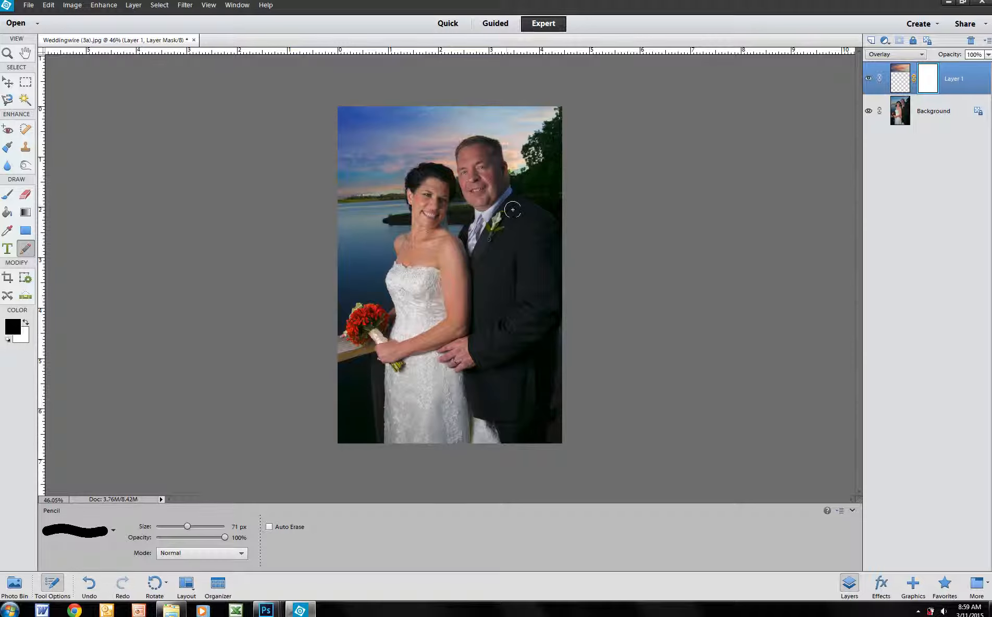
drag(349, 223, 349, 223)
Mask the remaining sky tint off the groom's hair and ear using a black 45 px Pencil at 84% opacity
scroll(453, 167, up, 3)
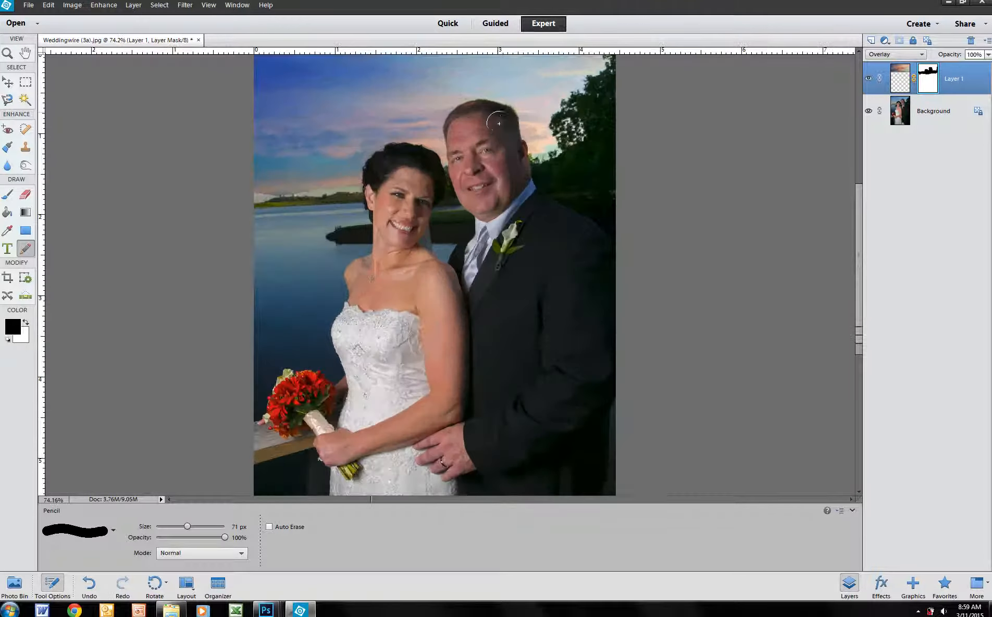
scroll(498, 123, up, 5)
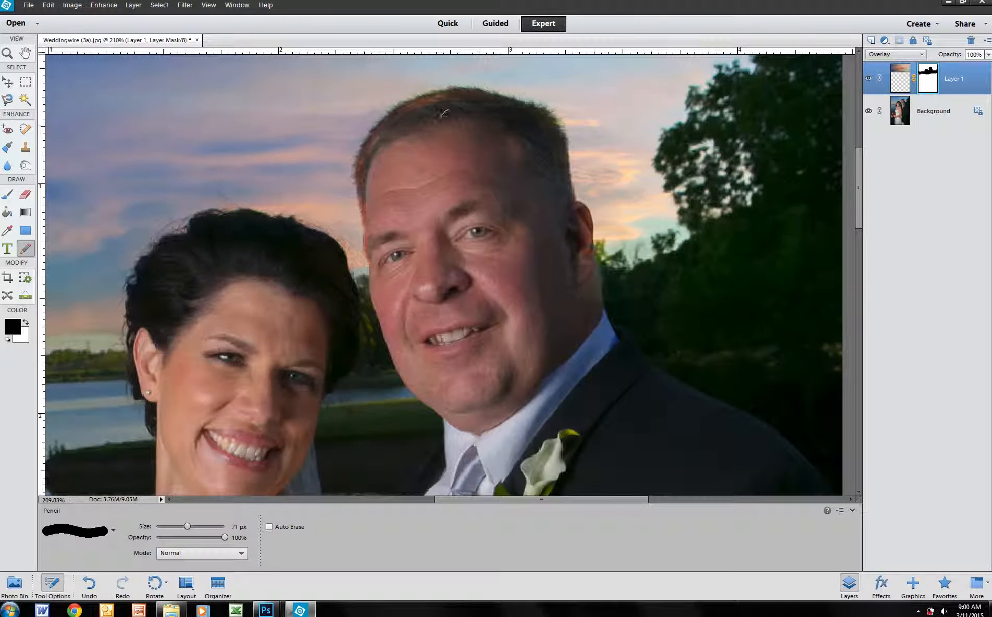
drag(190, 527, 180, 528)
drag(227, 542, 218, 542)
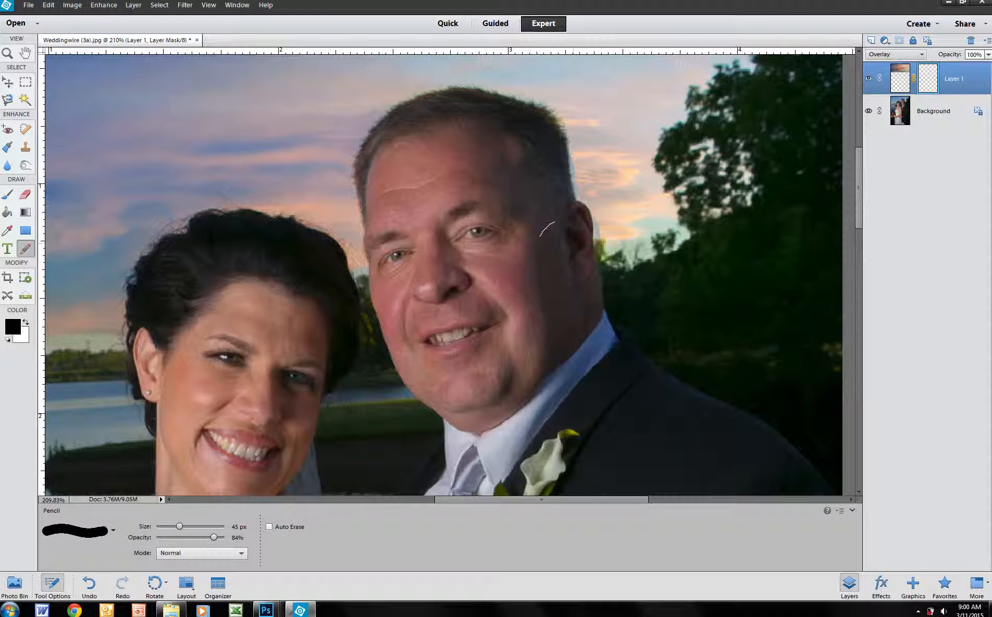
Restore the sky along the edge of the groom's head and ear by painting the mask white with a 20 px Pencil
scroll(599, 211, up, 5)
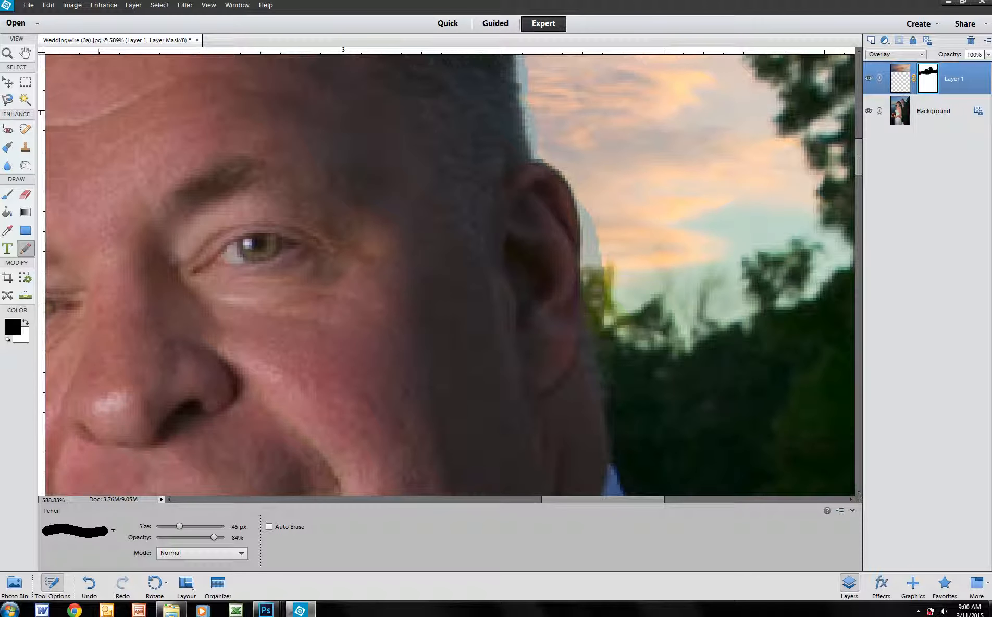
scroll(287, 295, down, 2)
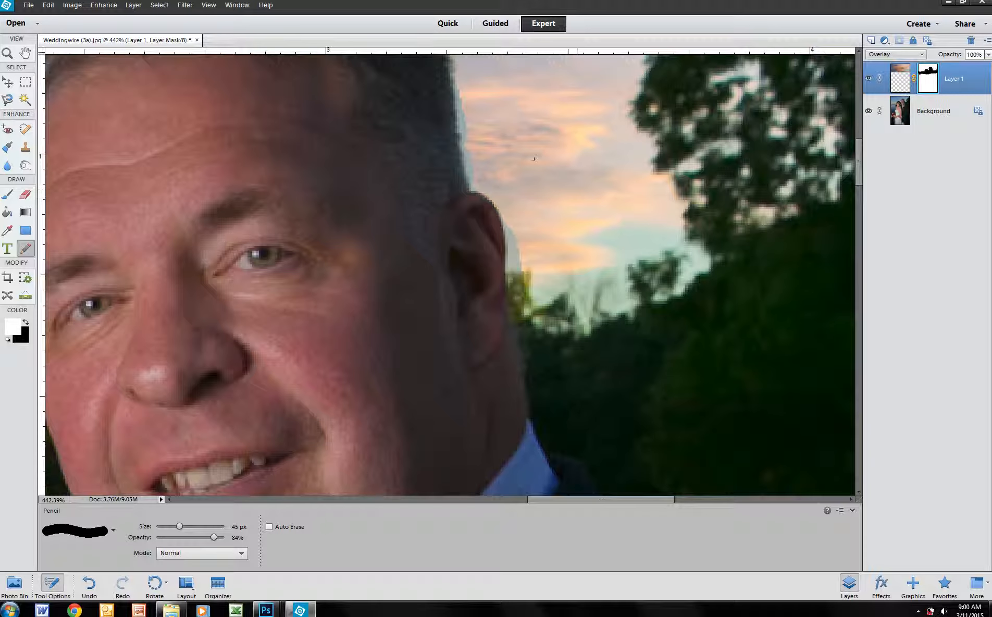
scroll(533, 158, down, 1)
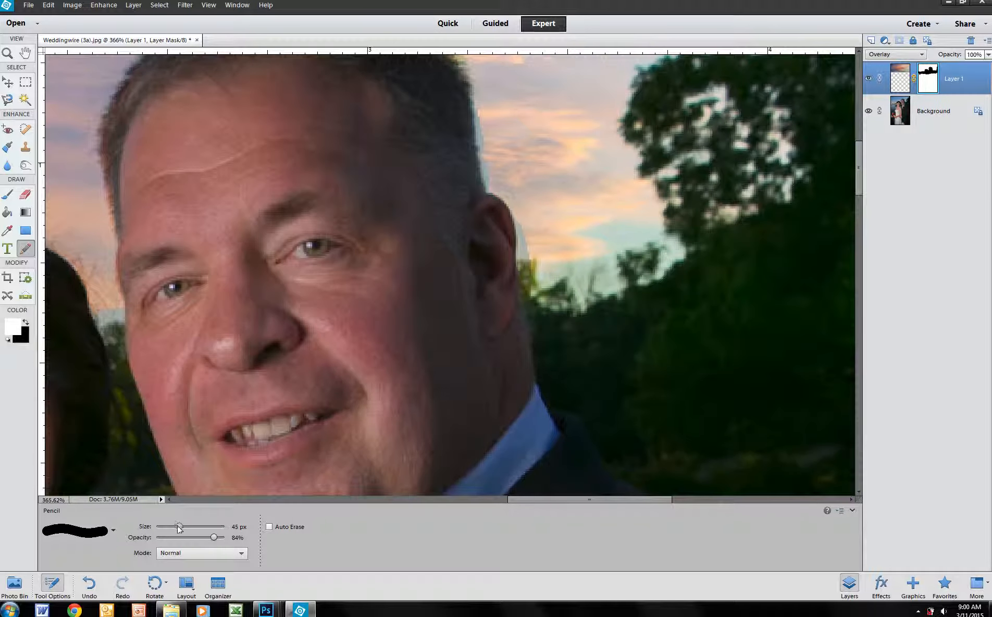
drag(176, 530, 166, 530)
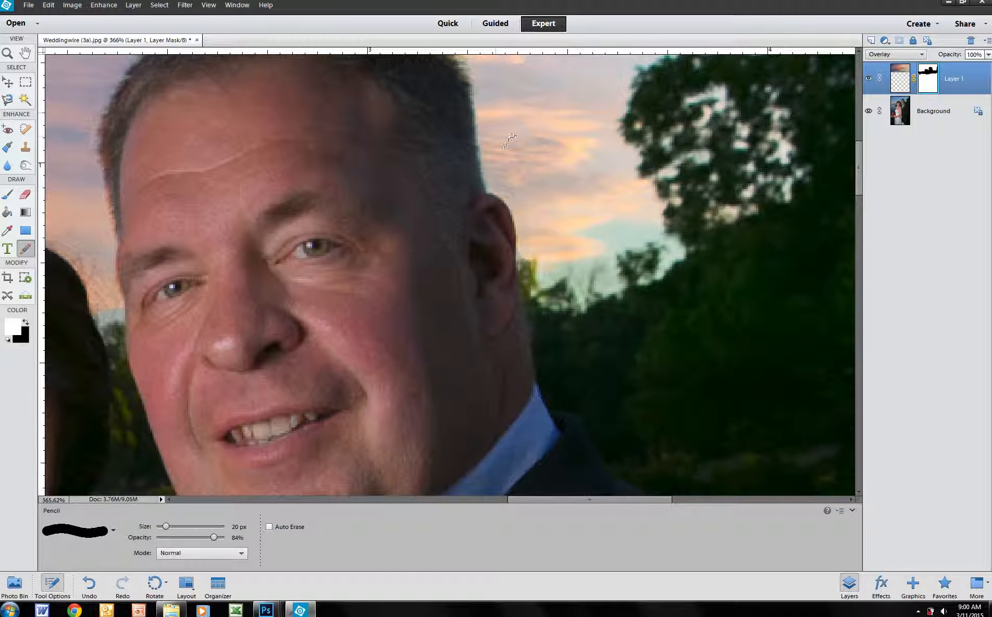
Using a 15 px Pencil, restore the sky between the two heads in white and mask it off the groom's hairline in black
mouse_move(271, 115)
mouse_down()
mouse_move(275, 128)
mouse_move(583, 210)
mouse_move(598, 140)
mouse_up()
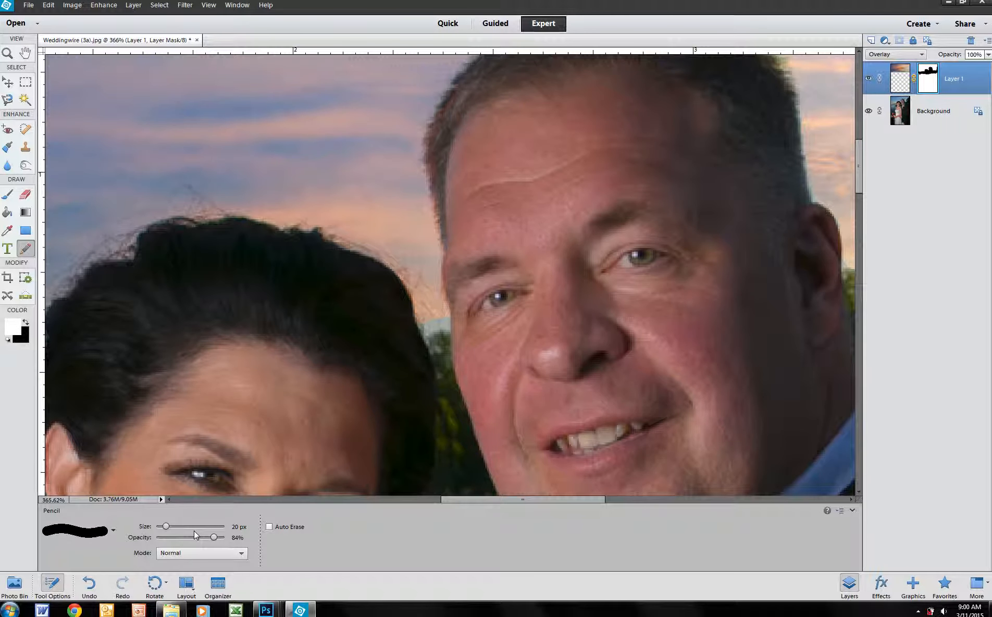
drag(168, 526, 164, 528)
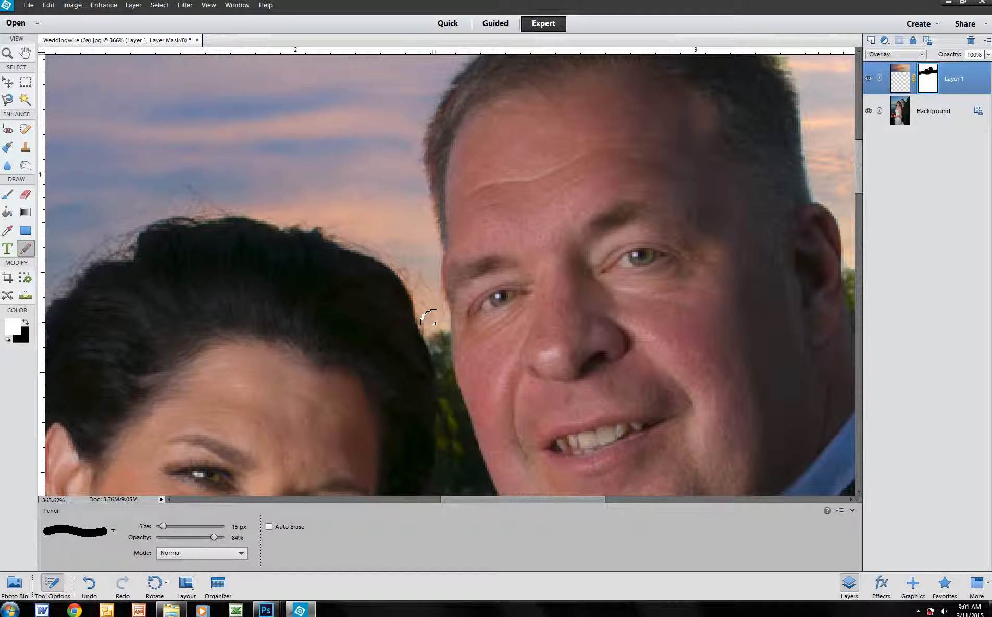
click(29, 326)
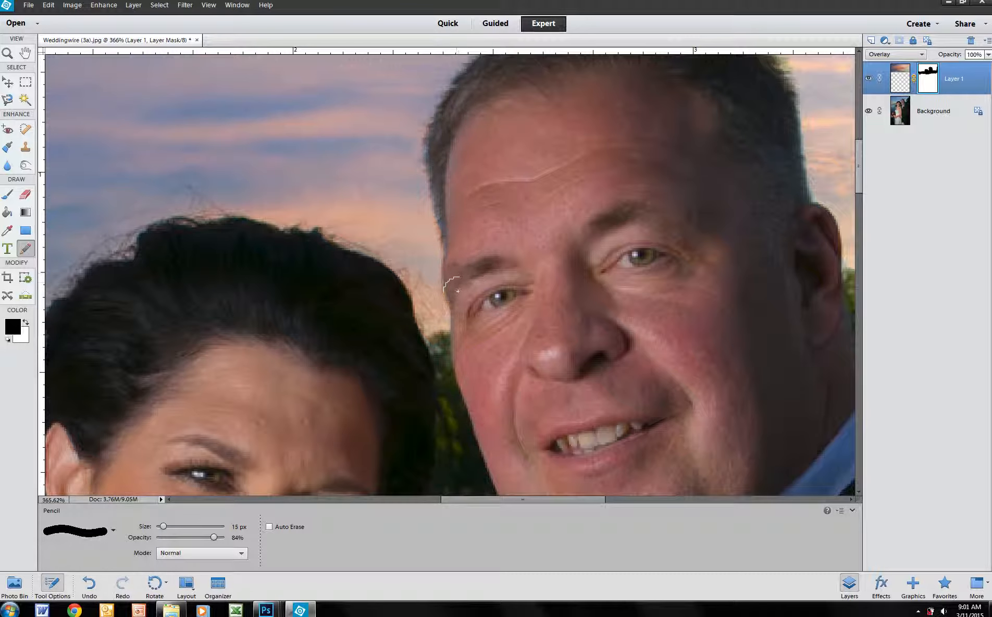
Restore the sky just above the distant shoreline beside the bride by painting the mask white with a 40 px Pencil
scroll(137, 260, down, 5)
scroll(218, 318, down, 4)
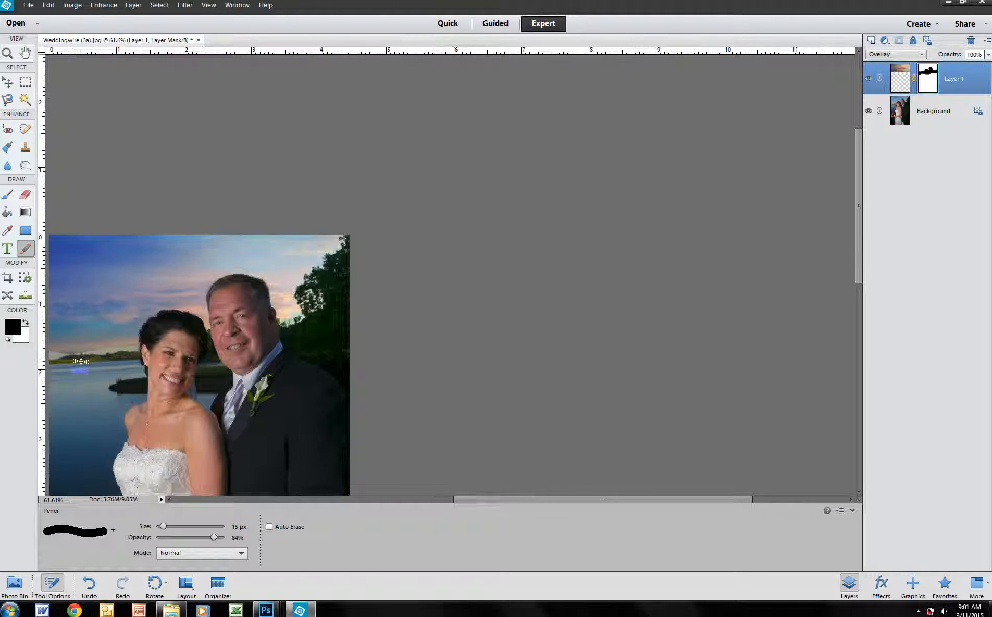
scroll(322, 354, up, 3)
scroll(322, 355, up, 2)
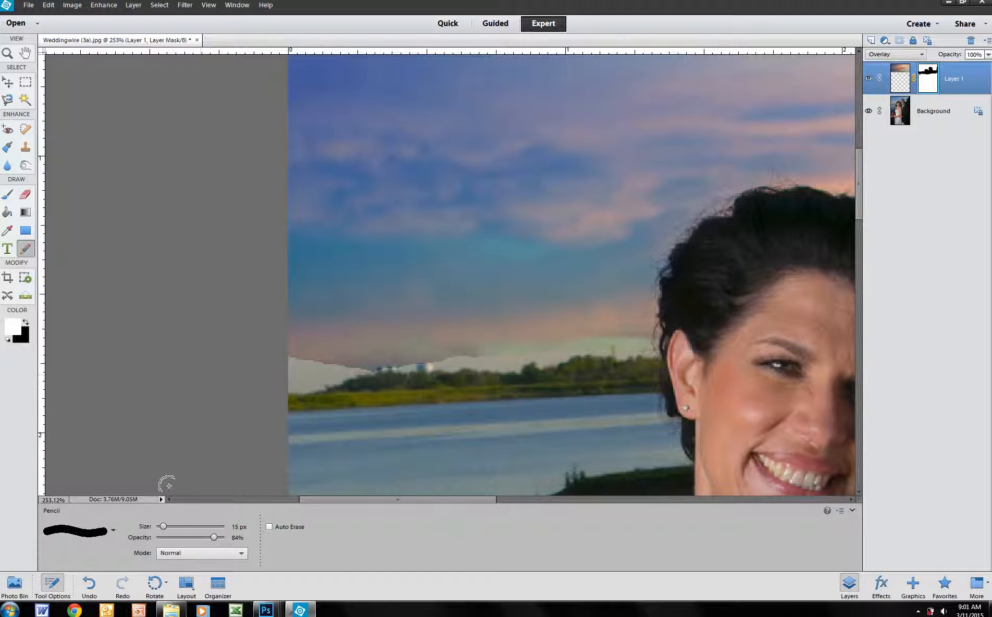
drag(168, 526, 176, 526)
drag(326, 343, 275, 355)
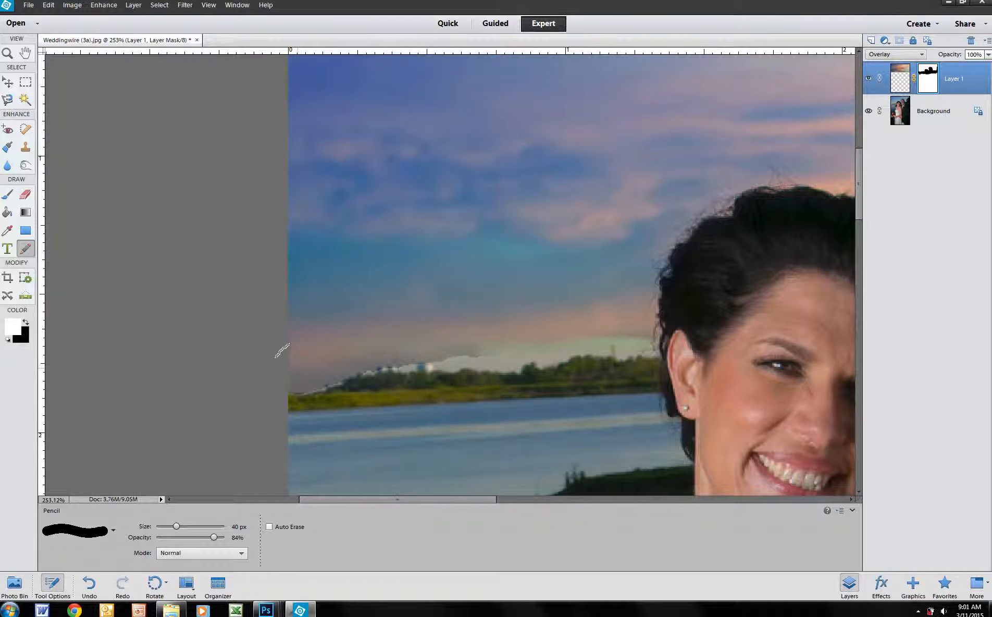
drag(366, 326, 488, 333)
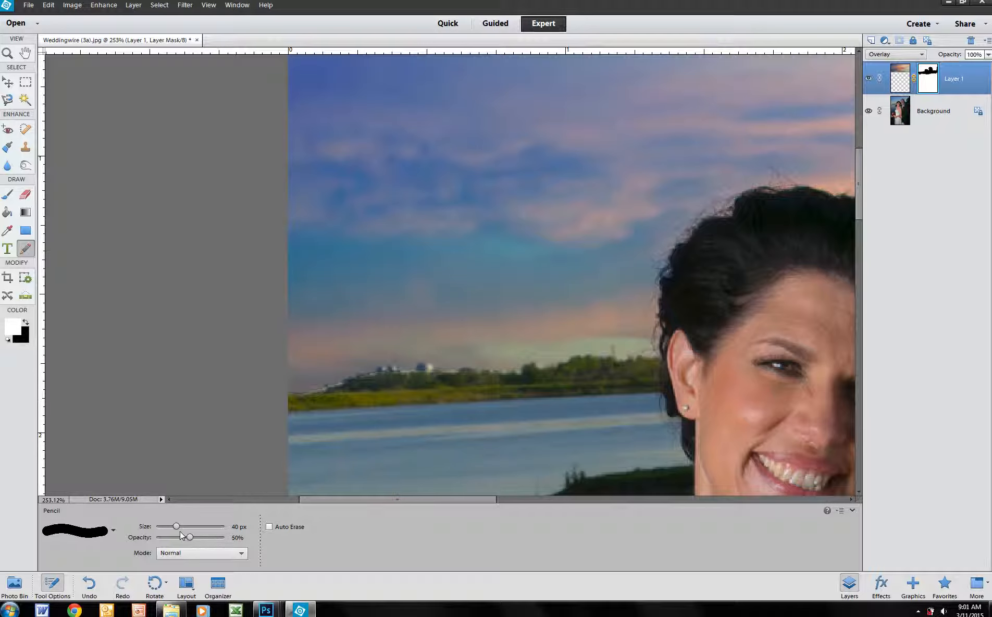
Restore the sky around the distant treeline and buildings by painting the mask white with a 29 px Pencil at 50% opacity
drag(175, 528, 170, 527)
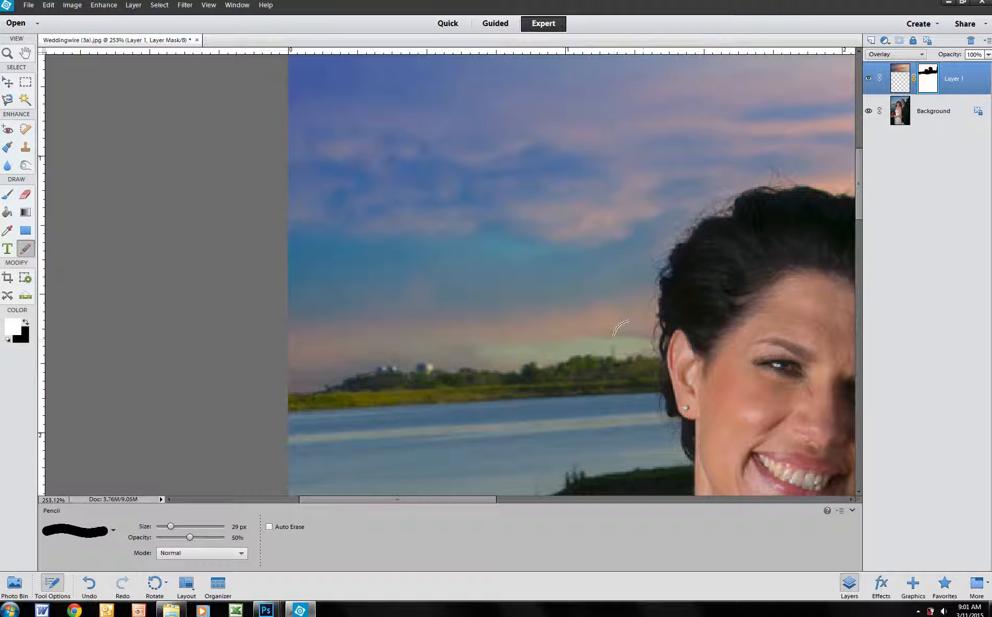
scroll(461, 317, down, 5)
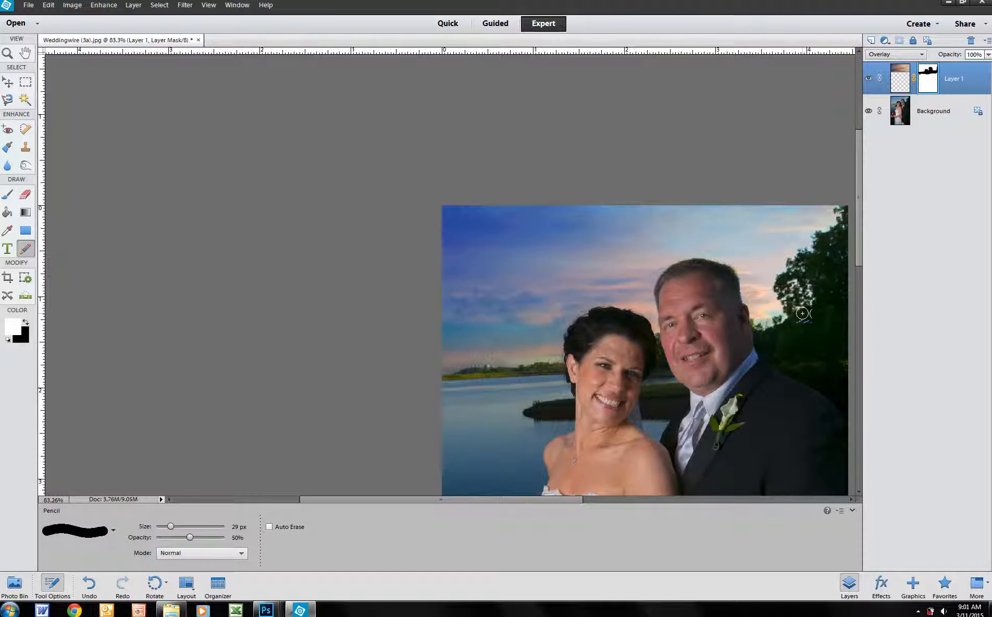
scroll(508, 385, up, 3)
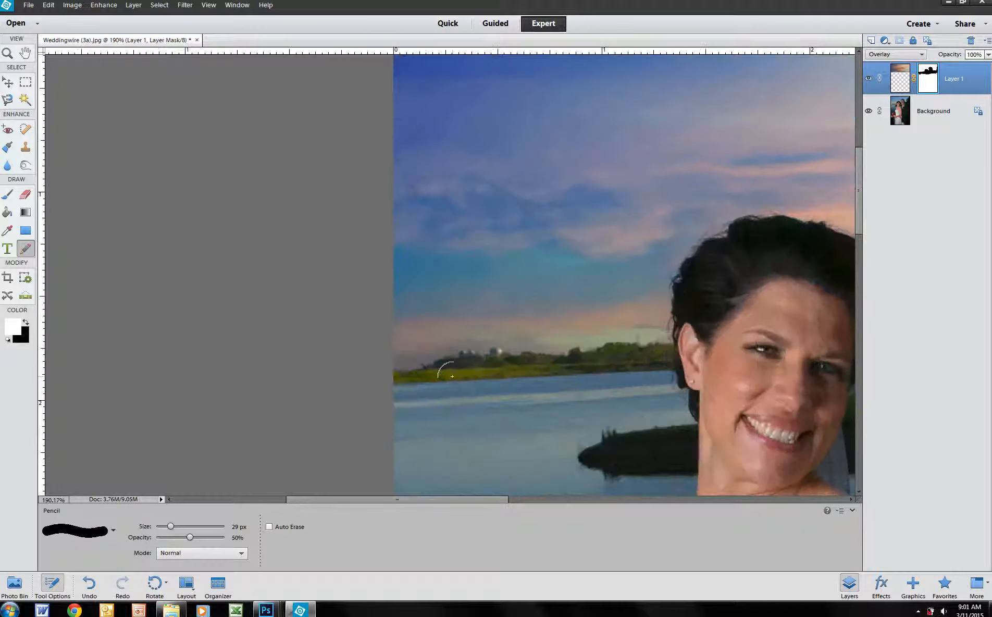
scroll(453, 377, up, 2)
scroll(681, 354, down, 5)
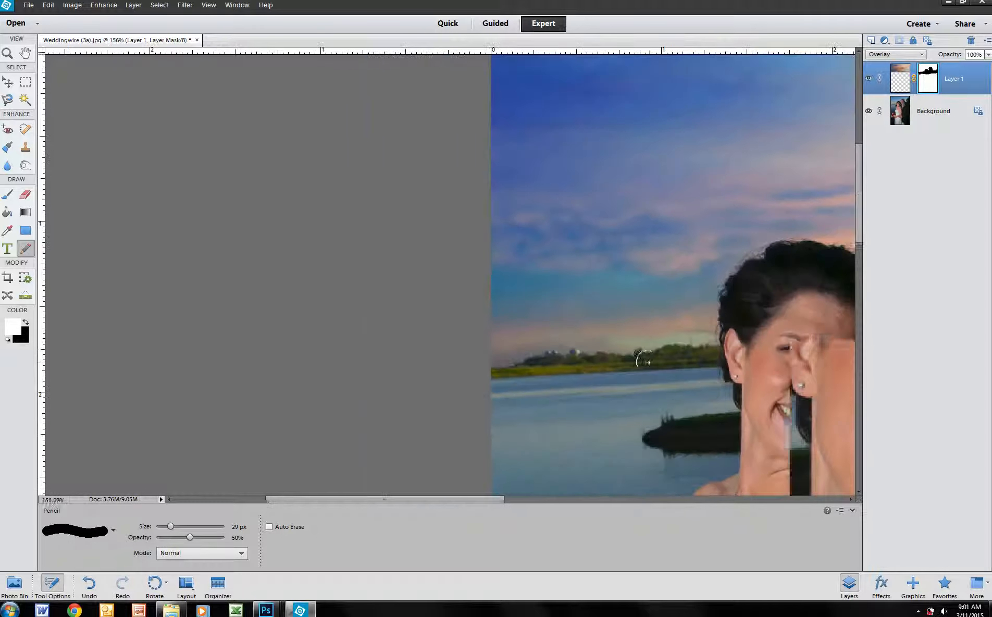
Compare the whole portrait with the sunset sky layer hidden and shown
drag(656, 353, 358, 200)
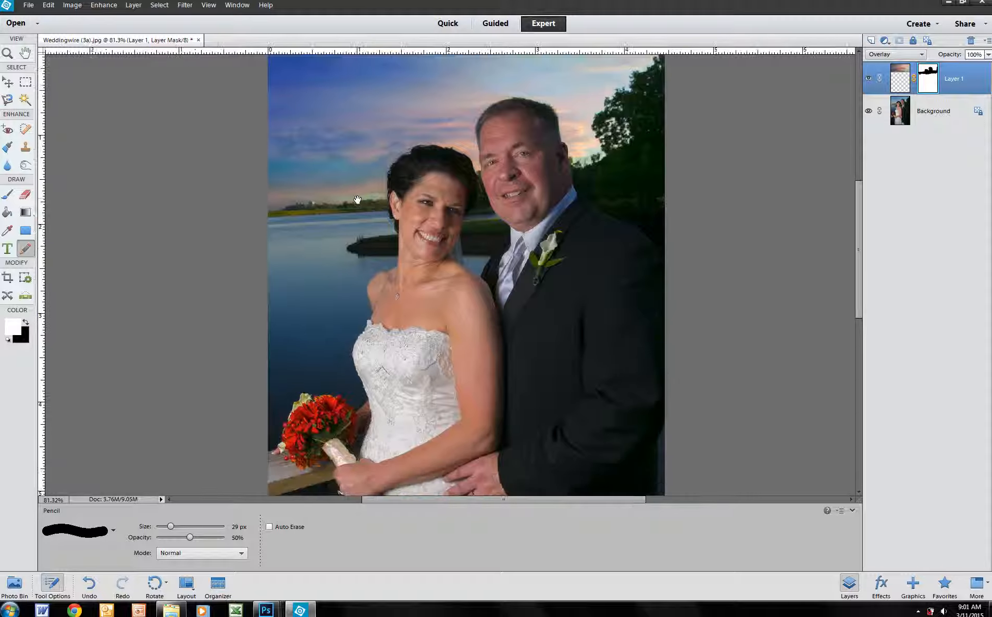
scroll(421, 147, down, 2)
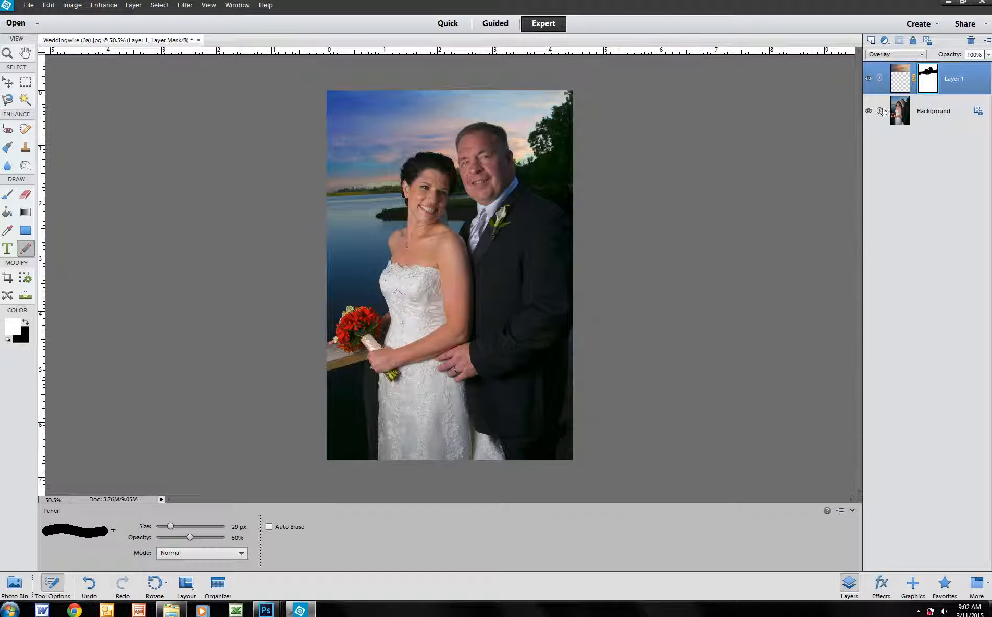
click(869, 80)
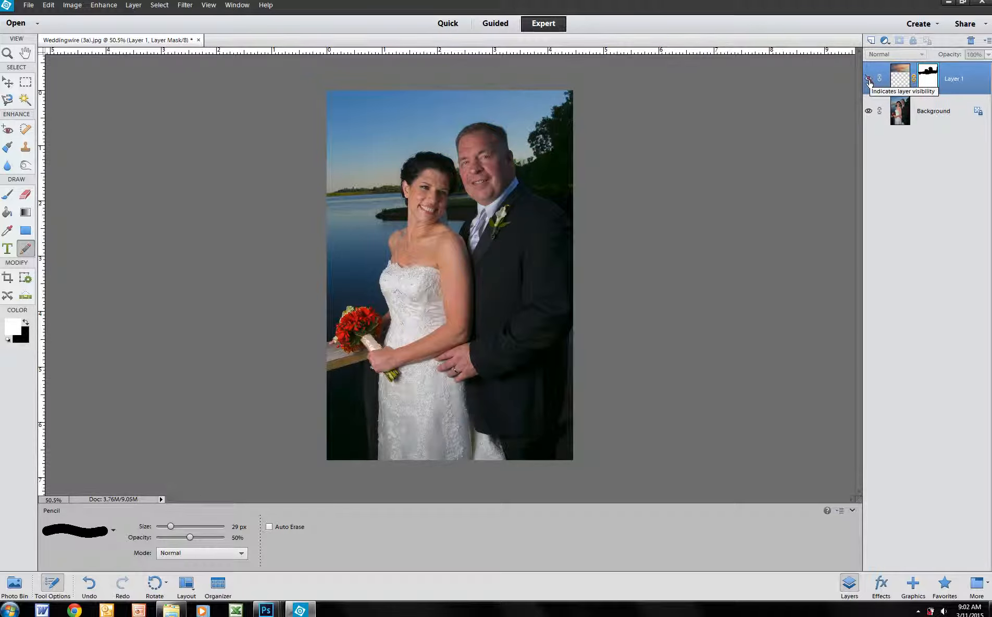
click(869, 79)
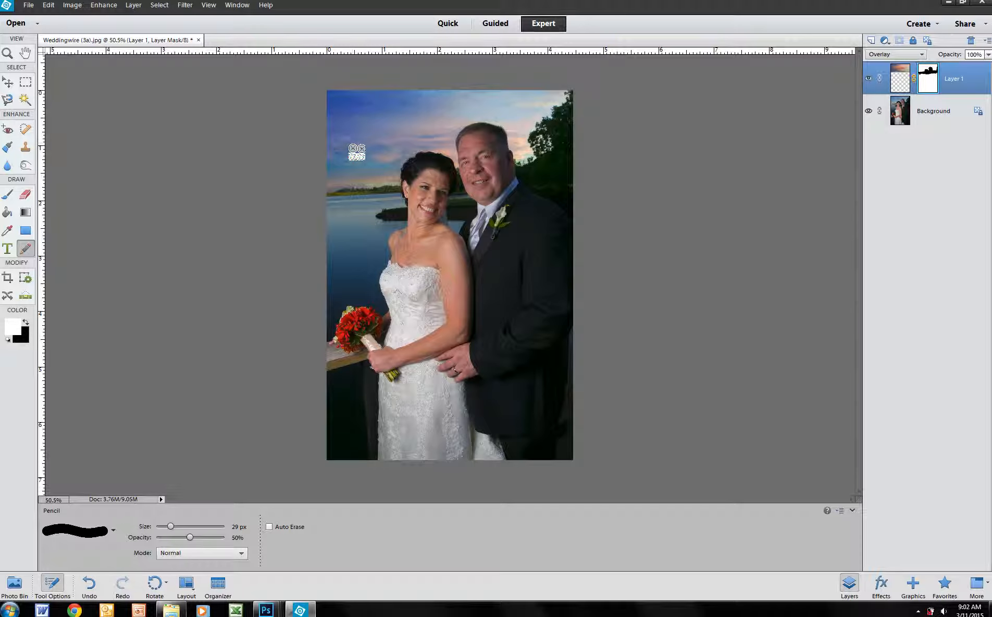
Duplicate the masked sunset layer, Layer 1, under the name Water
click(903, 83)
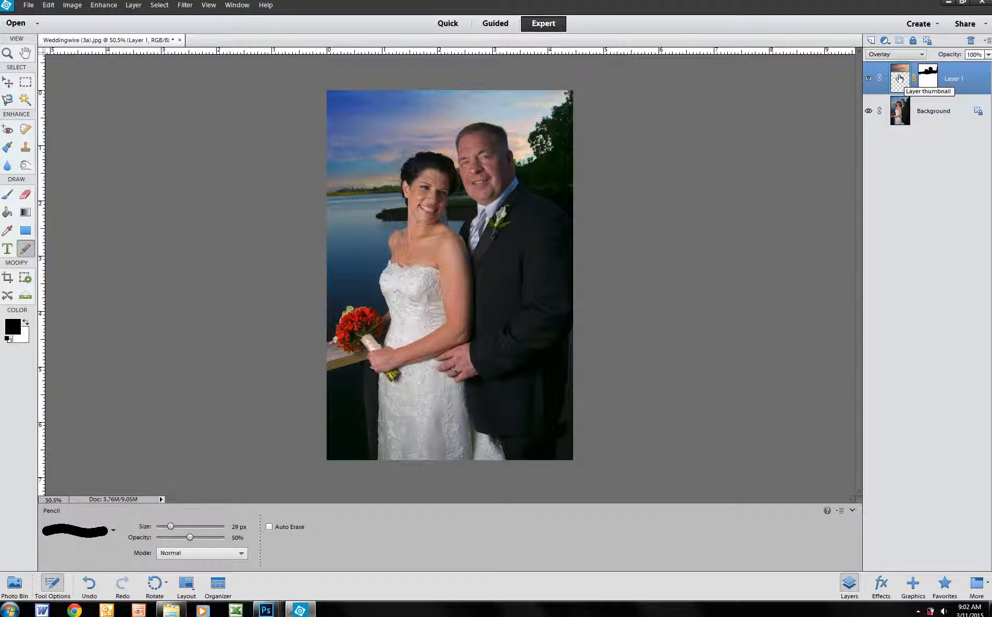
right_click(901, 78)
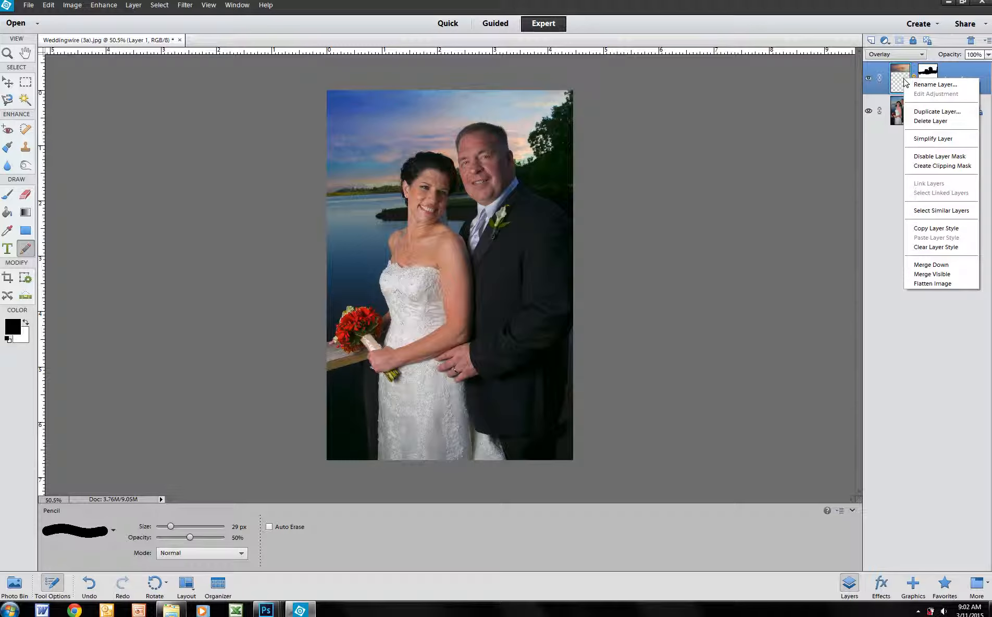
click(917, 112)
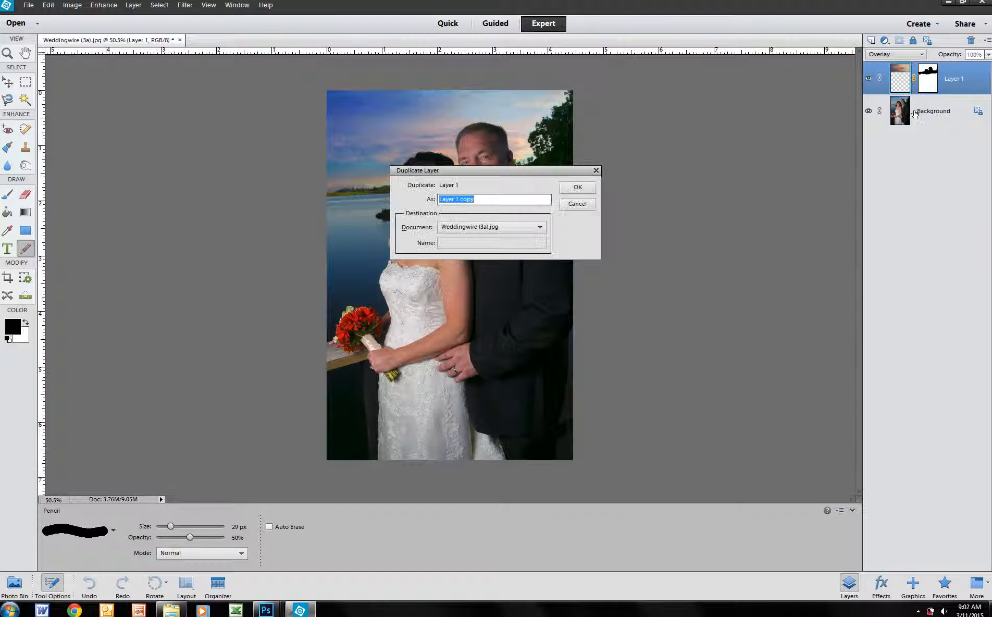
text(Water)
key(Return)
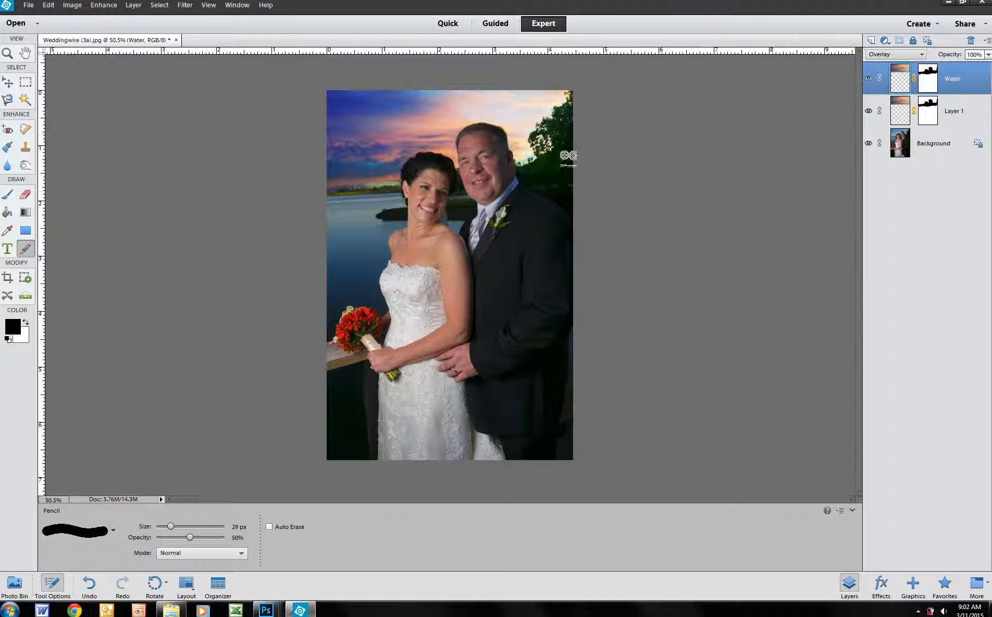
click(869, 82)
click(869, 81)
Flip the Water layer vertically down over the lake with Free Transform, keeping 100% width and about 89% height
key(ctrl+t)
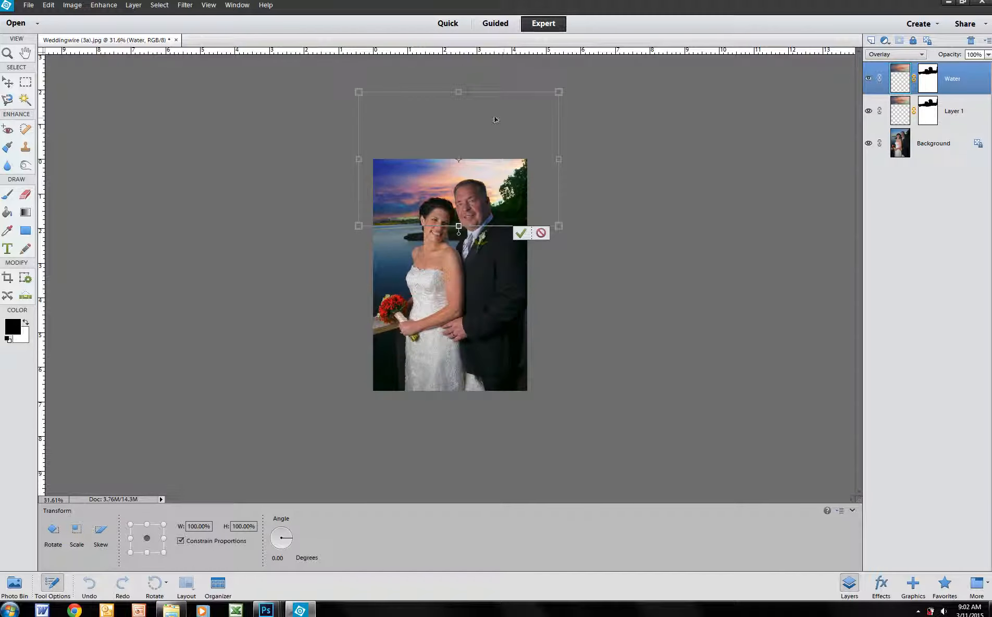
drag(460, 92, 435, 342)
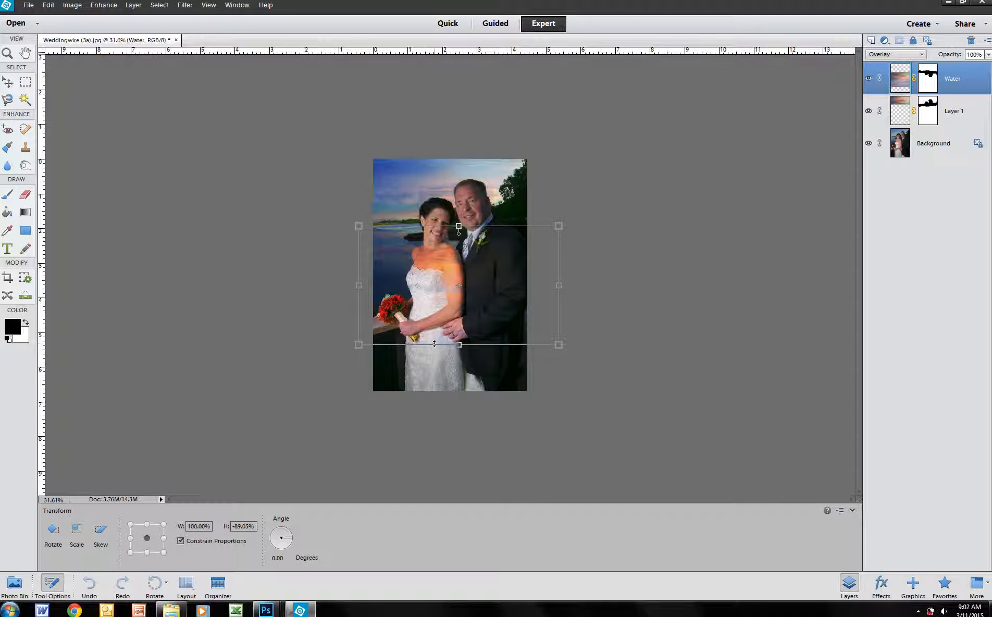
drag(434, 344, 434, 344)
mouse_move(432, 262)
mouse_down()
mouse_move(432, 274)
mouse_move(432, 264)
mouse_up()
drag(431, 268, 432, 267)
key(n)
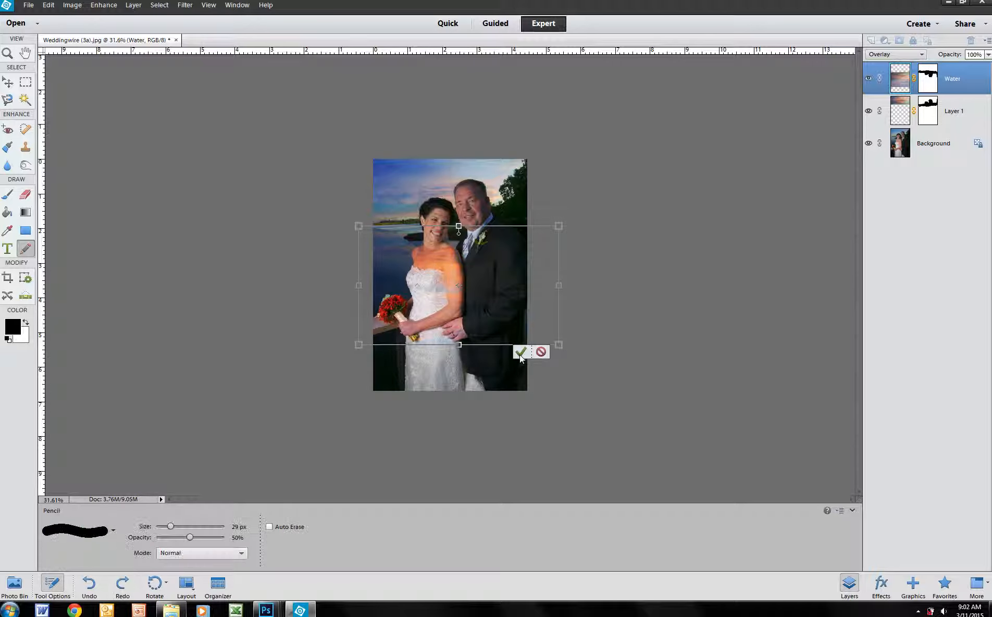
click(520, 353)
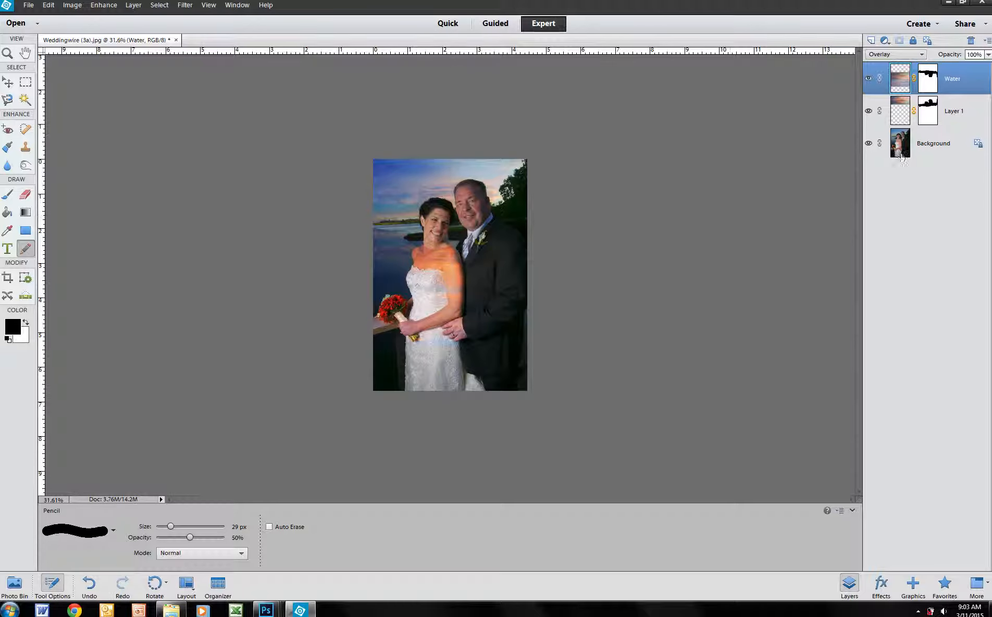
Delete the Water layer's inherited mask and add a new blank layer mask
click(926, 84)
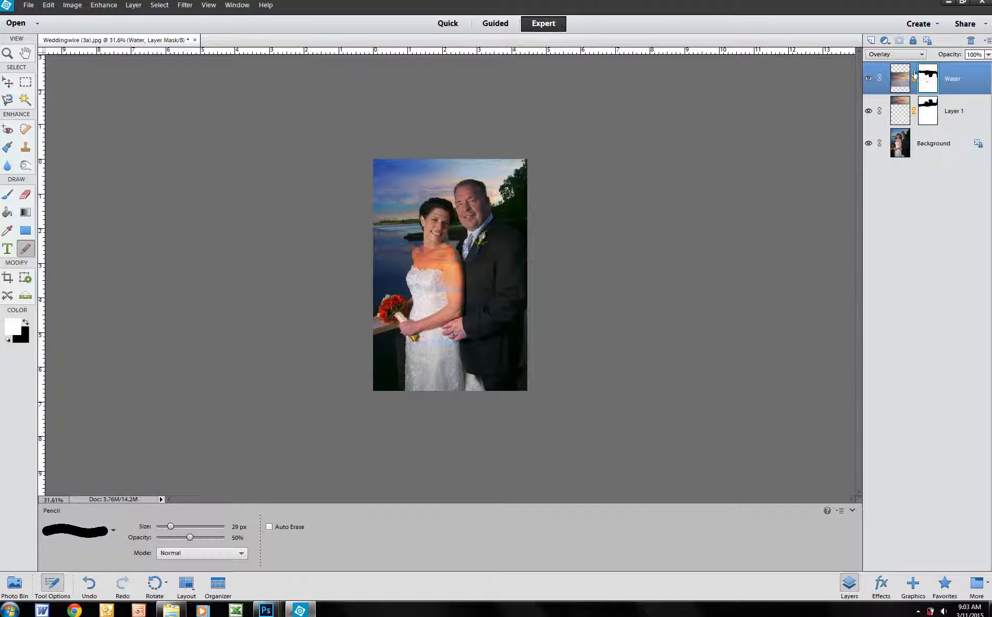
right_click(926, 81)
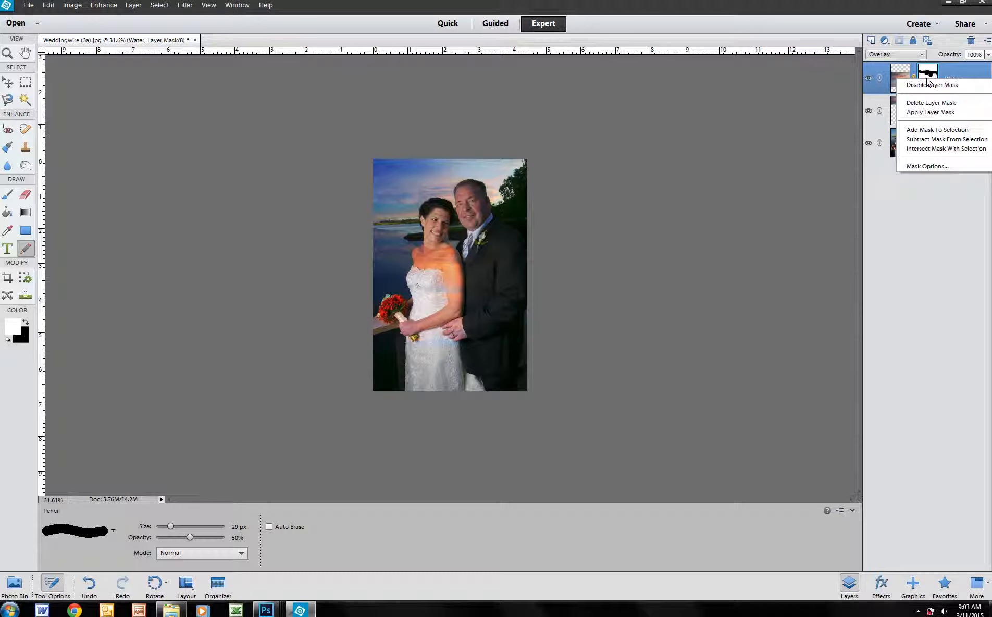
click(948, 103)
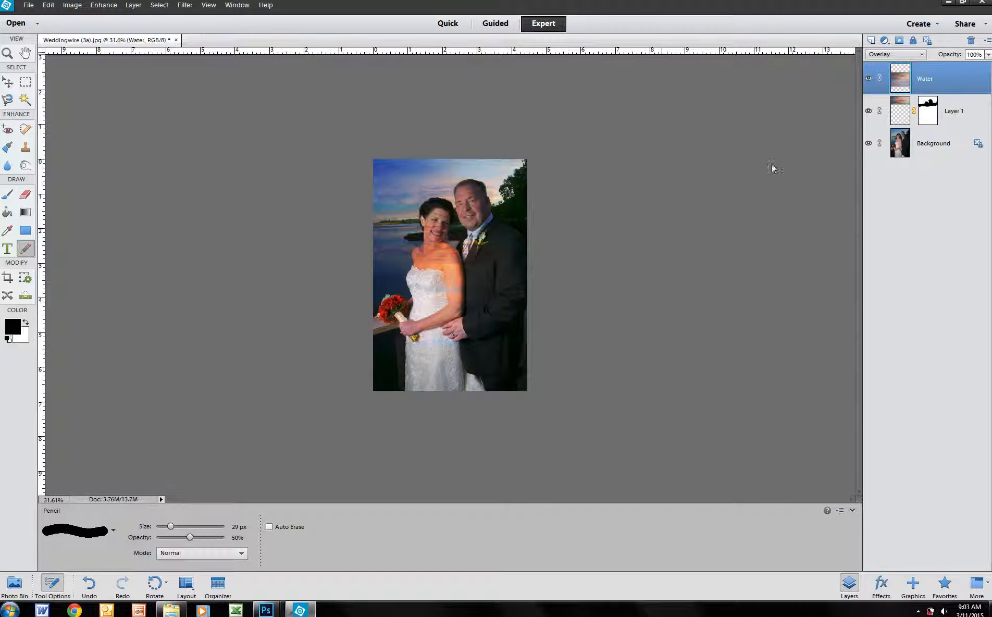
click(898, 42)
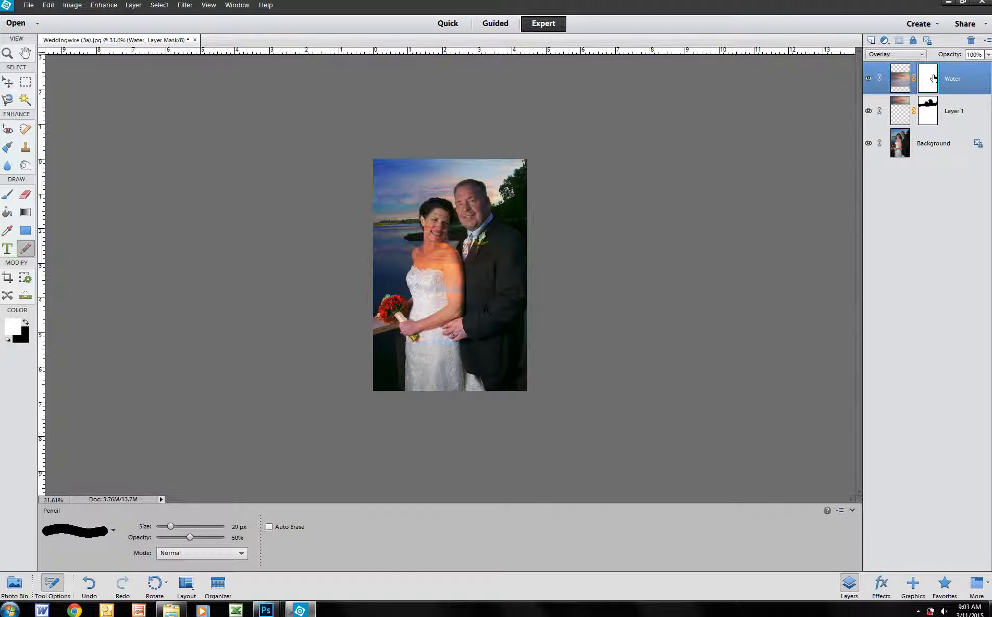
Mask the water reflection off the couple by painting the Water layer's mask black with a 71 px Pencil at 100% opacity
click(26, 323)
drag(177, 528, 188, 528)
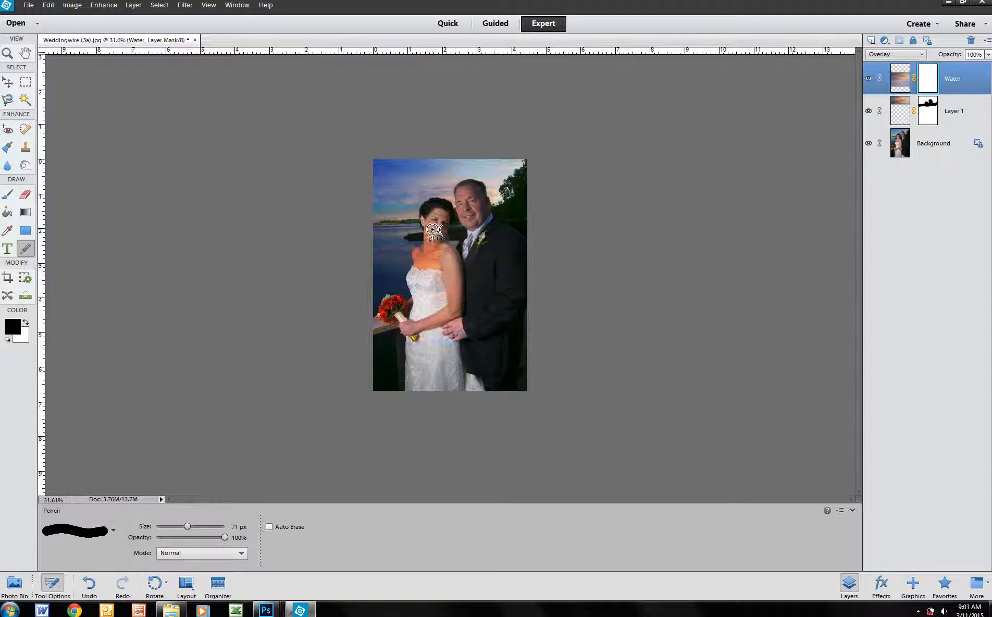
mouse_move(428, 266)
mouse_down()
mouse_move(427, 251)
mouse_move(423, 268)
mouse_move(445, 292)
mouse_move(436, 316)
mouse_move(482, 322)
mouse_move(421, 338)
mouse_move(391, 316)
mouse_move(399, 328)
mouse_move(387, 324)
mouse_move(397, 307)
mouse_up()
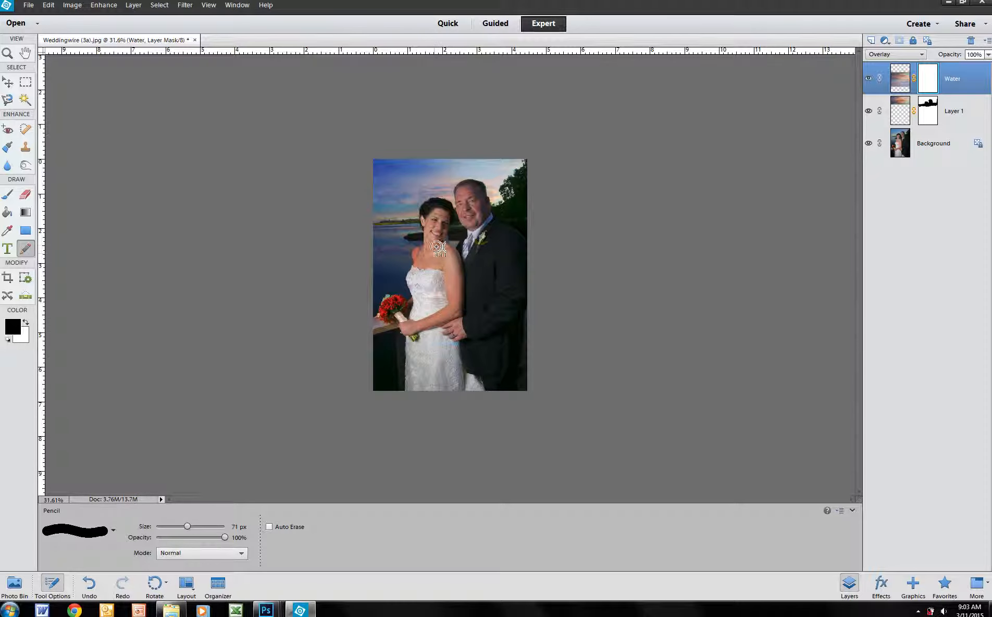
drag(483, 248, 487, 239)
Mask the remaining orange tint off the bride's far shoulder using the black 71 px Pencil at 70% opacity
scroll(417, 195, up, 13)
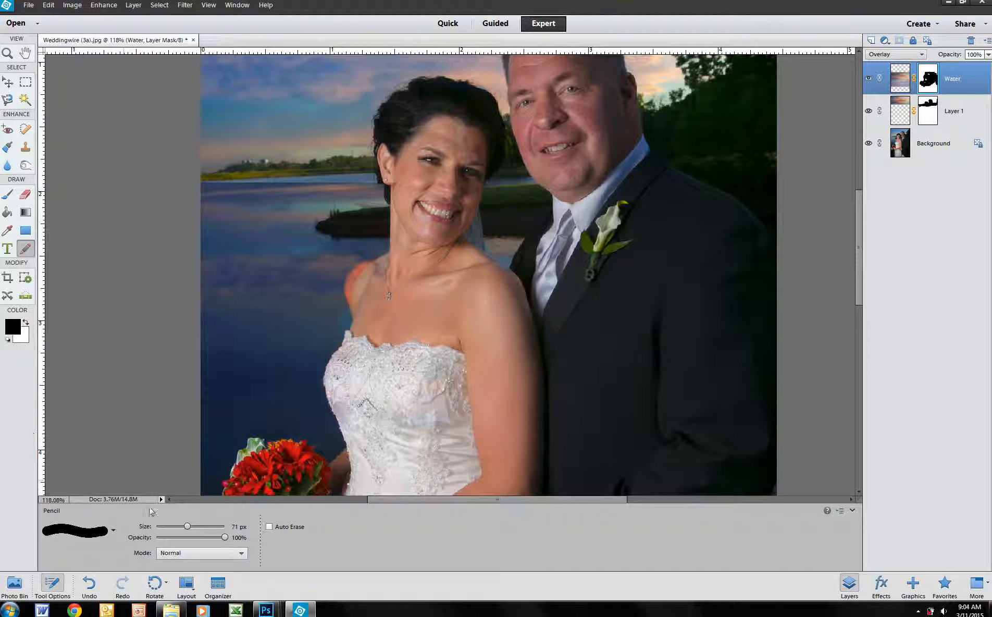
drag(207, 539, 204, 538)
drag(365, 281, 365, 290)
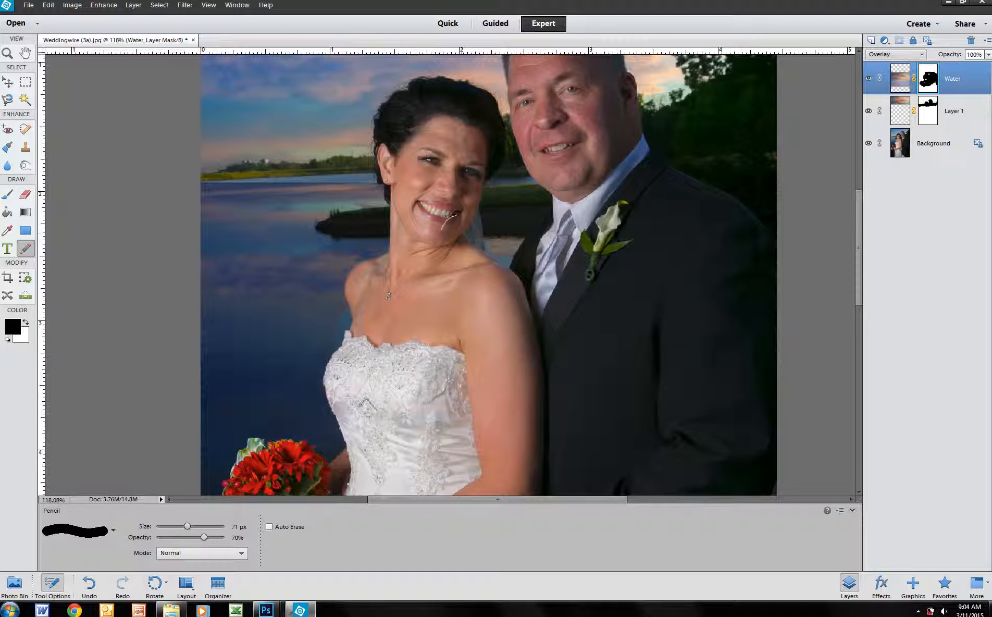
scroll(543, 266, down, 1)
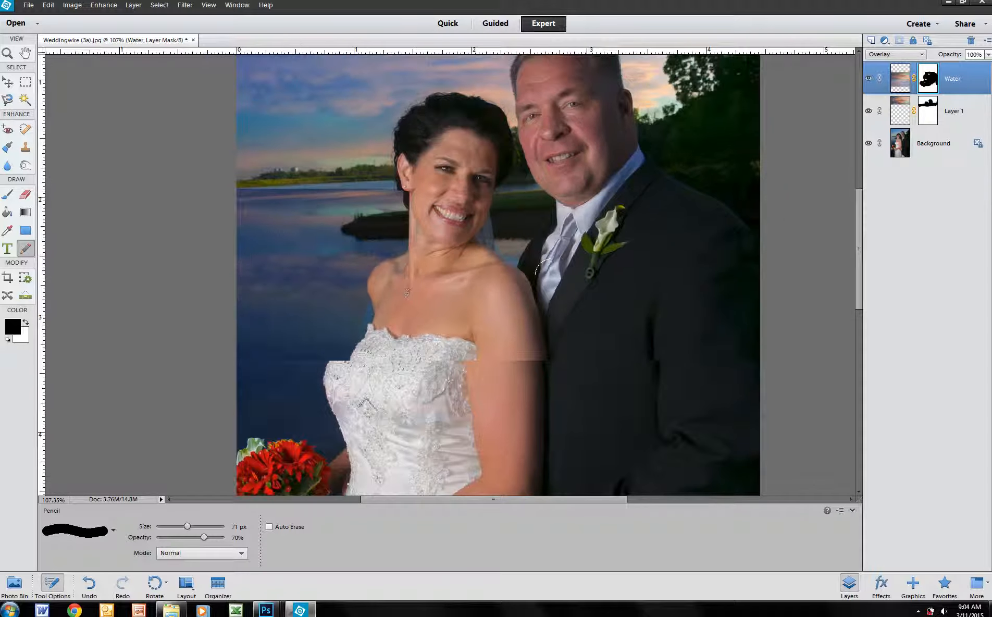
scroll(543, 265, down, 2)
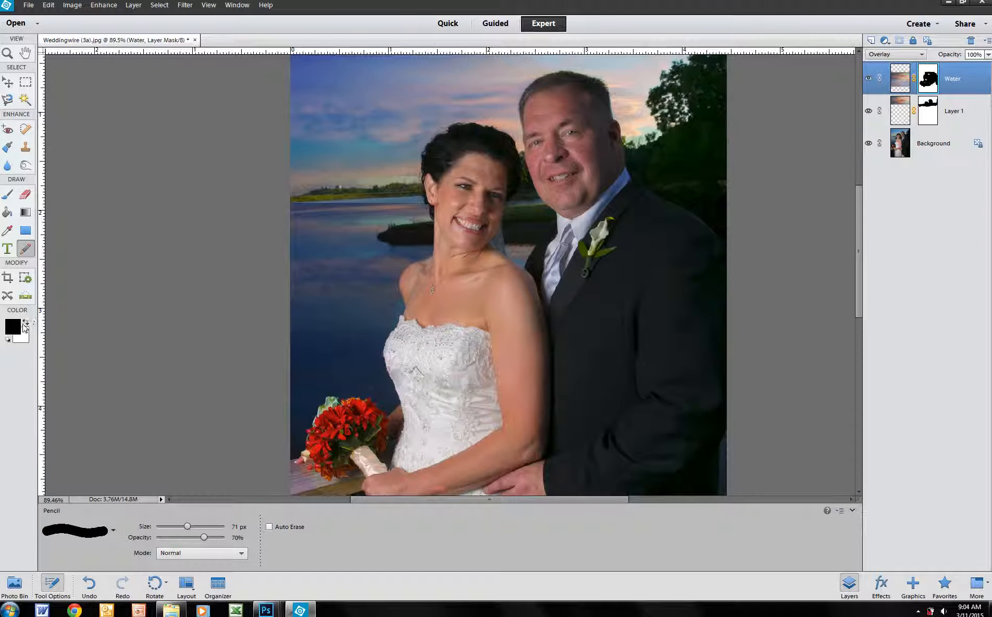
Refine the Water mask along the edges of the bride's shoulders, neck and veil with a 23 px Pencil at 70% opacity
scroll(355, 292, up, 5)
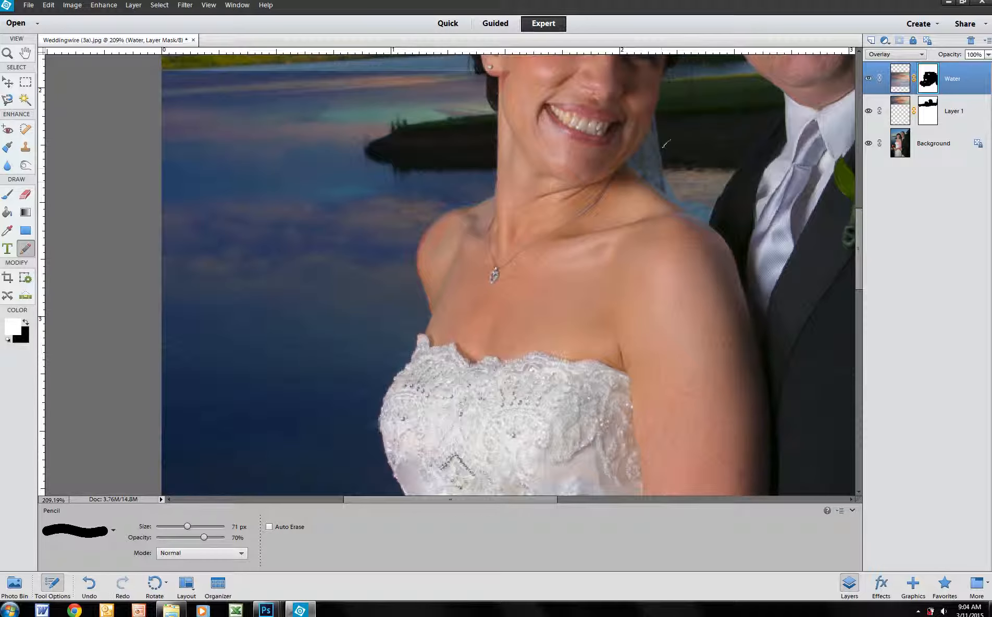
drag(183, 531, 170, 529)
scroll(615, 177, up, 5)
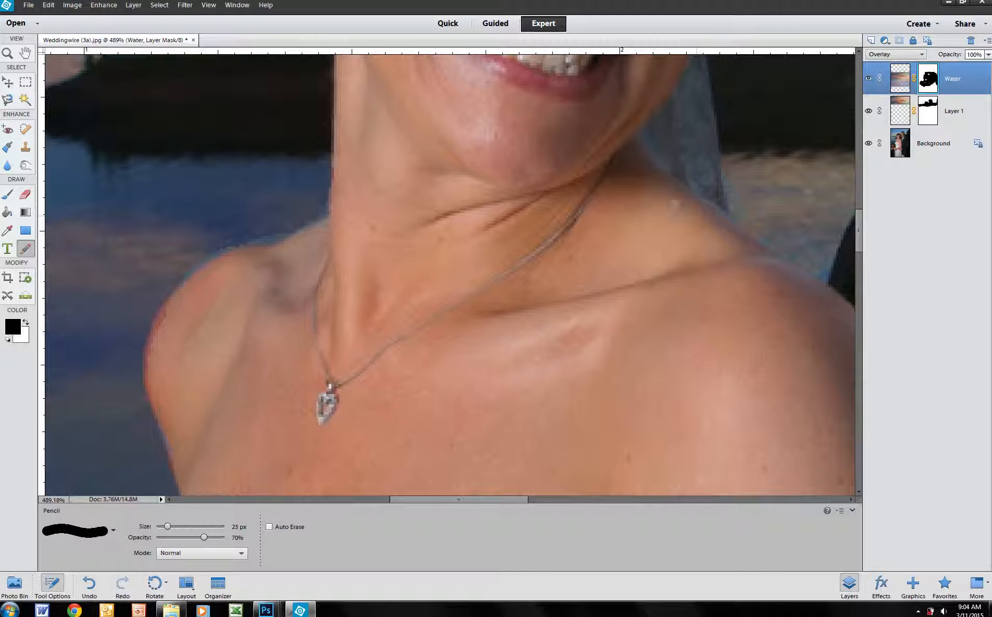
scroll(647, 191, down, 10)
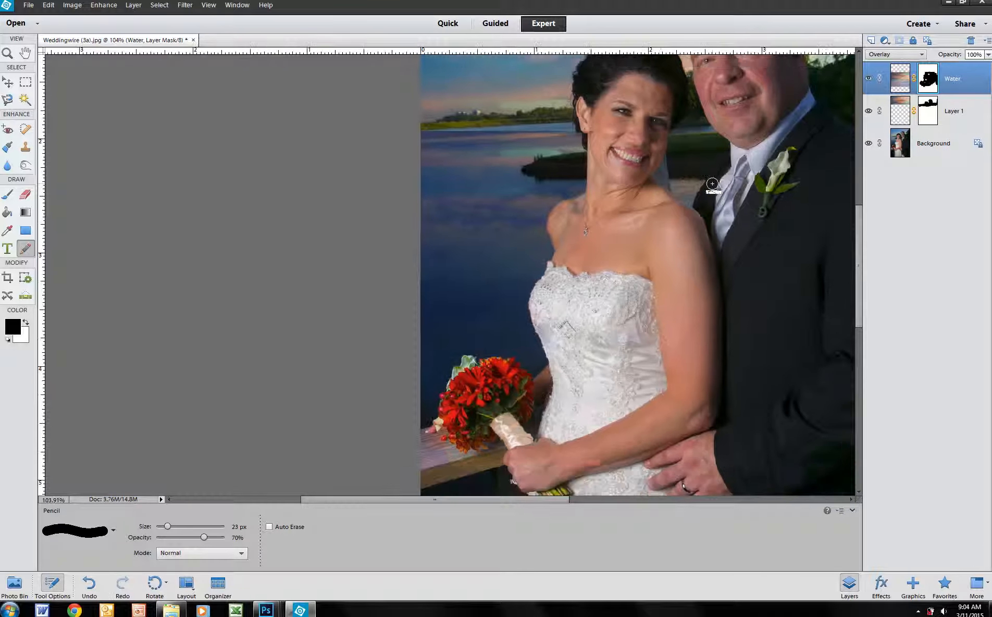
Nudge the Water layer's image slightly upward so the reflection meets the shoreline, and apply the transform
scroll(707, 173, up, 3)
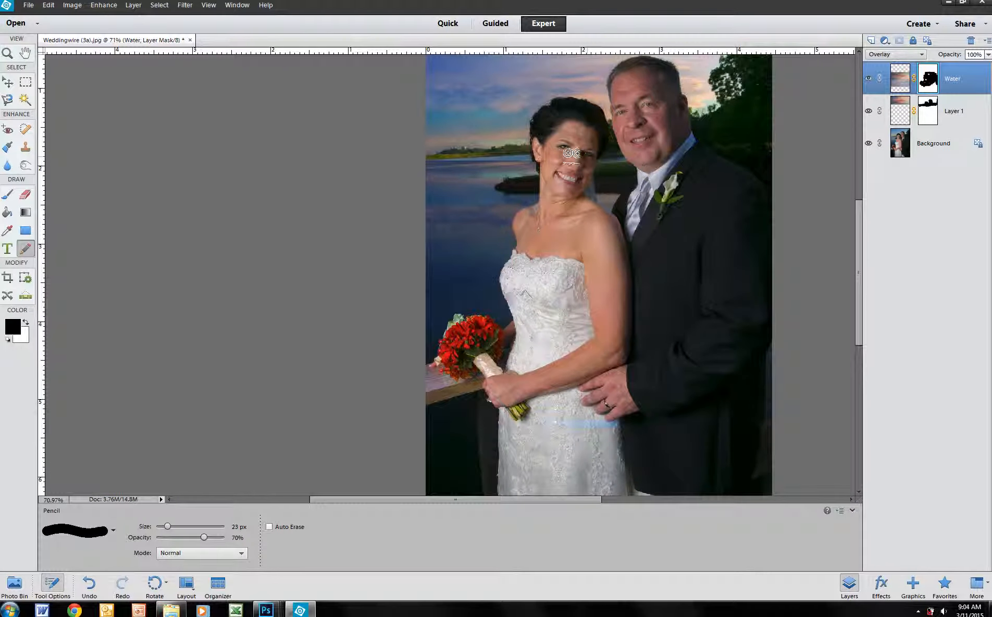
scroll(541, 162, up, 2)
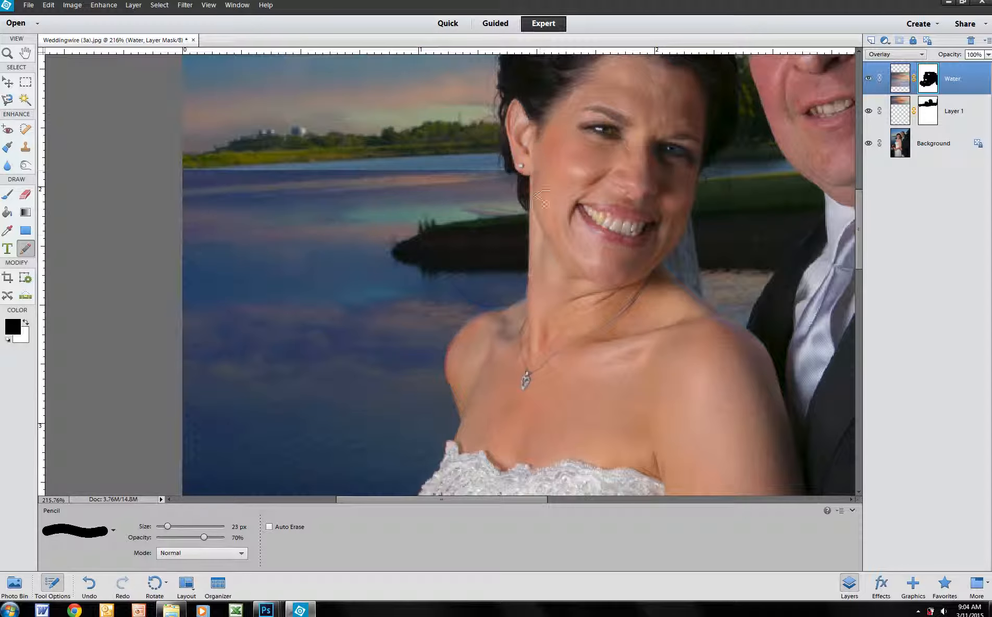
scroll(523, 246, down, 3)
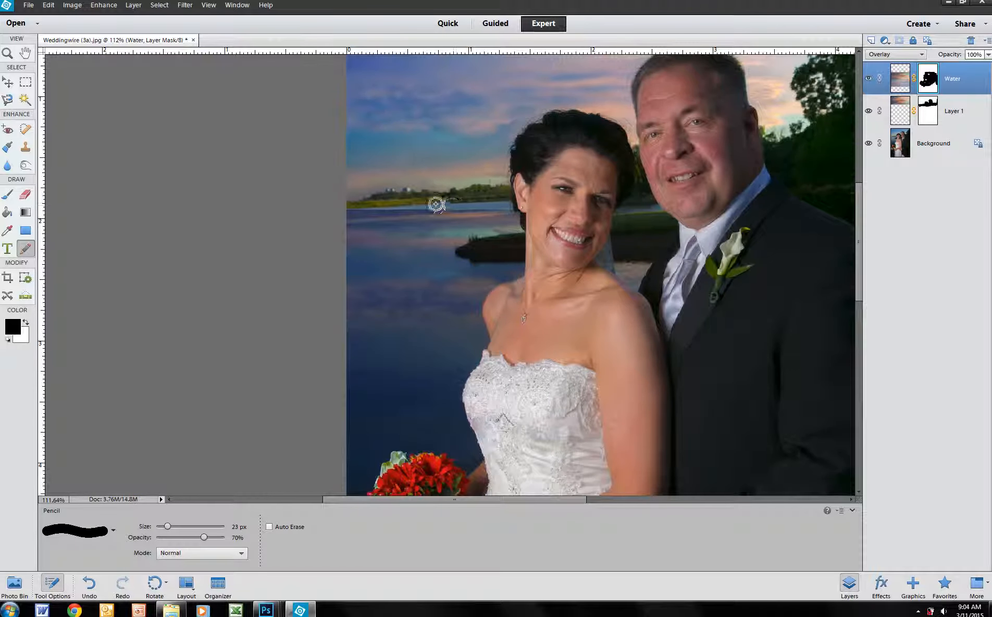
scroll(512, 204, up, 2)
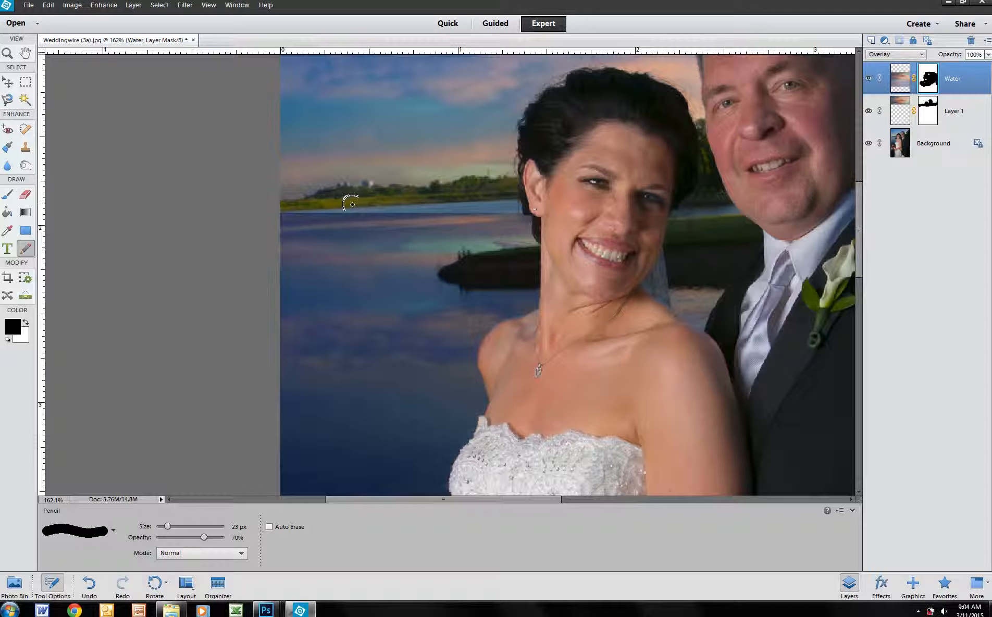
scroll(459, 209, down, 3)
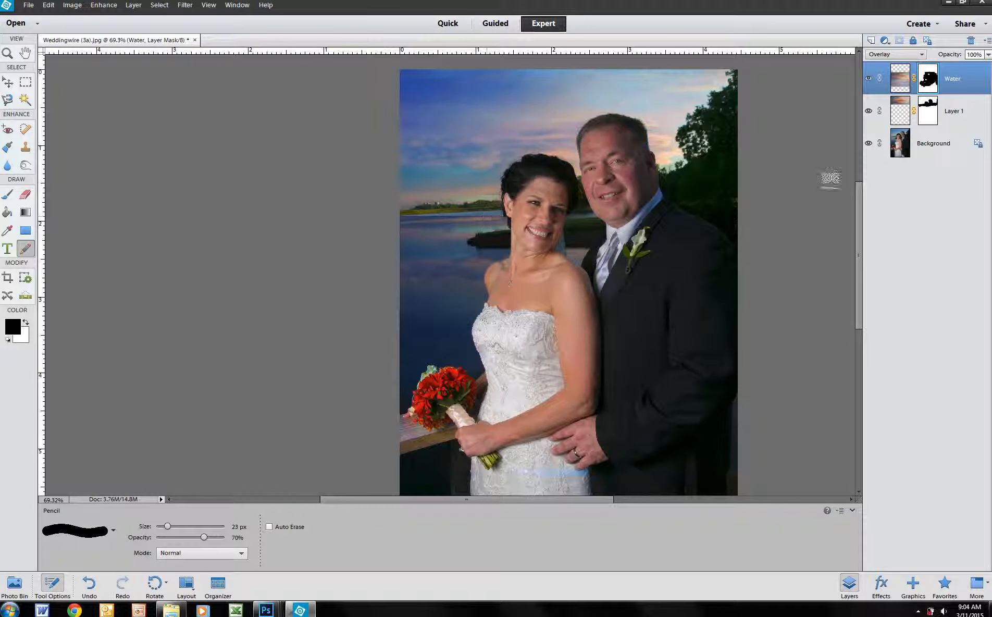
click(901, 82)
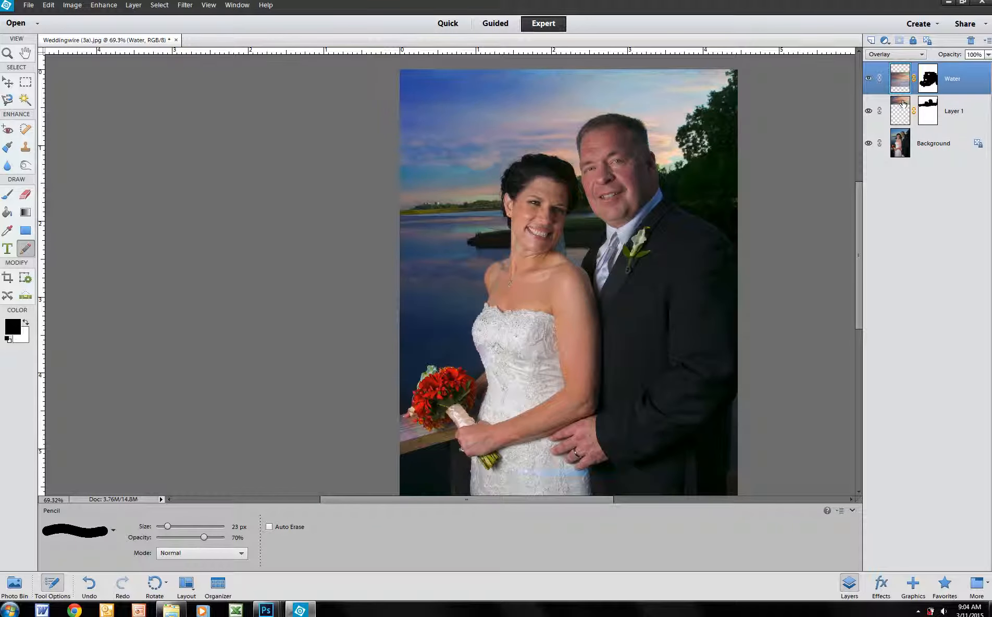
key(ctrl+t)
drag(632, 312, 631, 308)
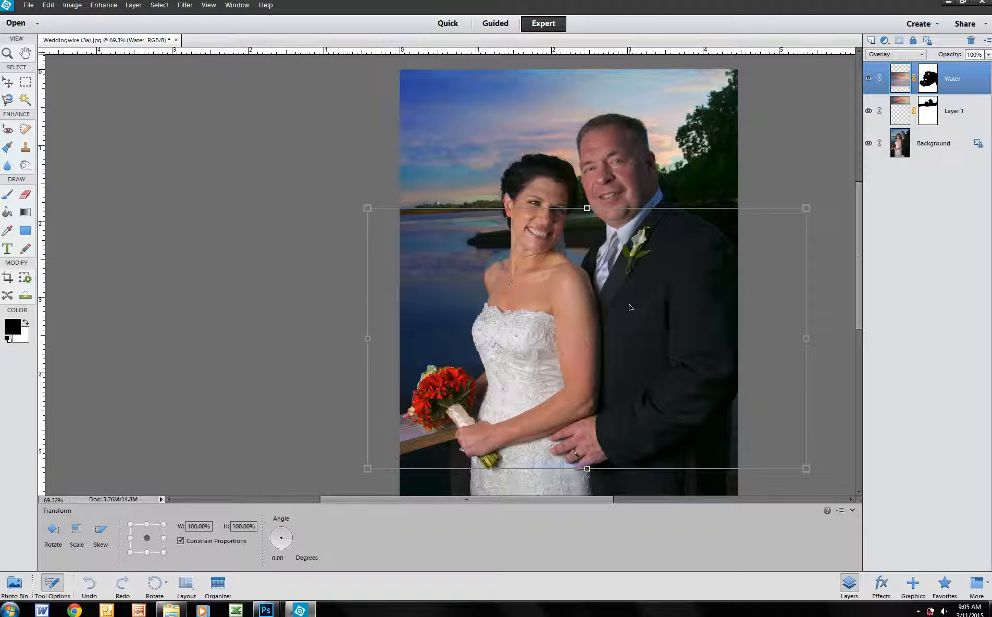
drag(630, 308, 630, 308)
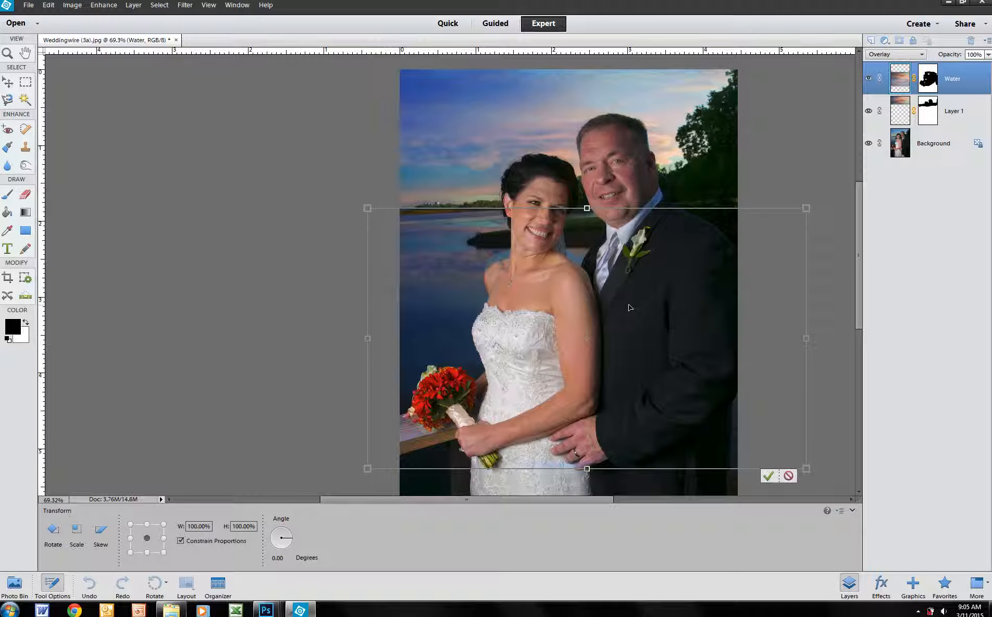
click(771, 476)
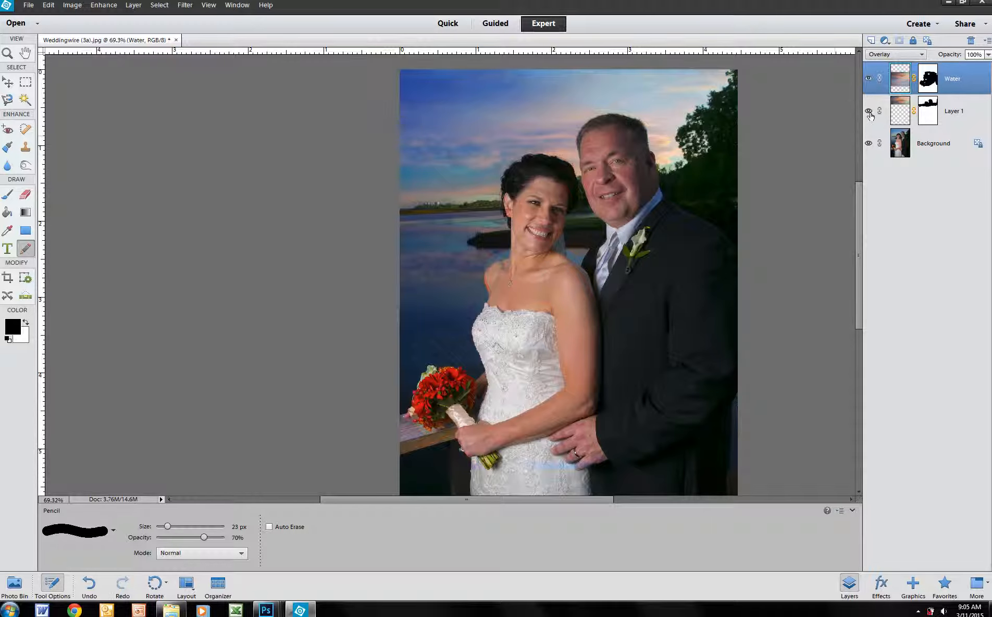
Mask the orange tint off the outer edge of the bride's far shoulder by painting the Water mask black with the 23 px Pencil at 70% opacity
click(928, 80)
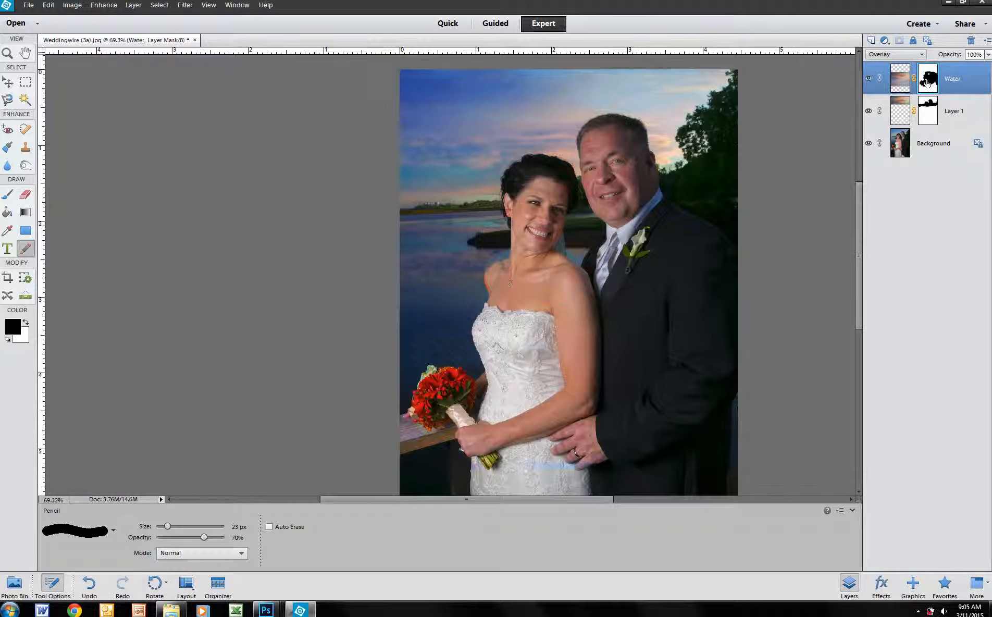
click(25, 325)
scroll(505, 250, up, 3)
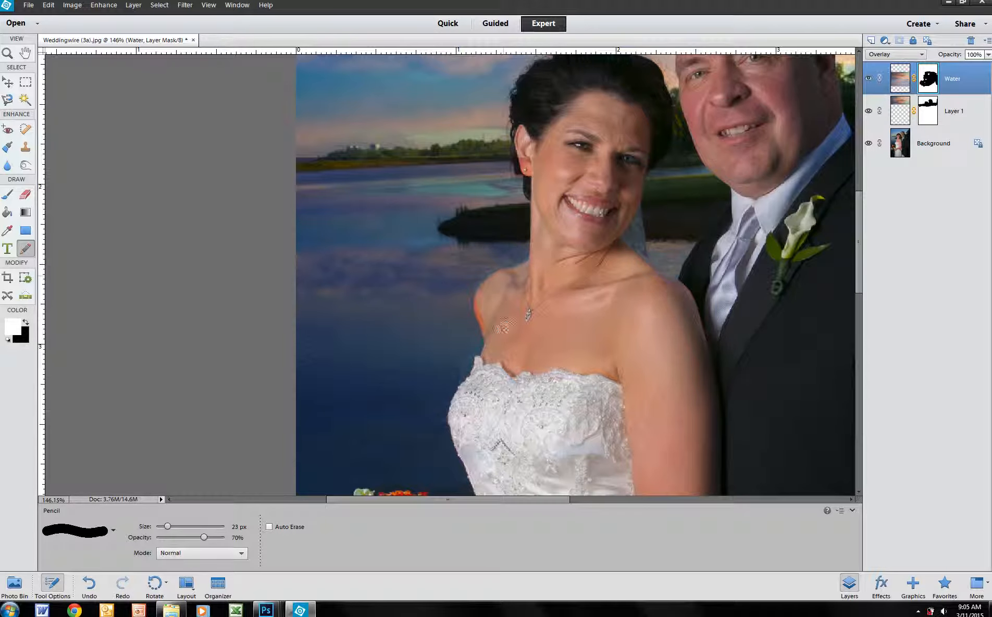
click(26, 322)
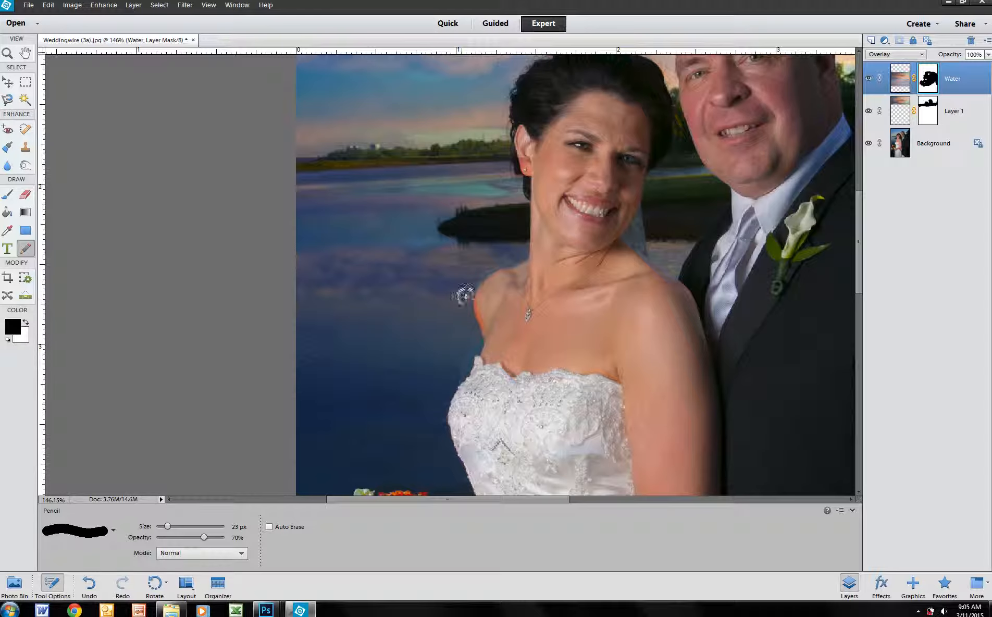
drag(484, 302, 491, 332)
Touch up the Water mask around the top of the bride's far shoulder with the black 23 px Pencil to remove leftover tint
click(27, 322)
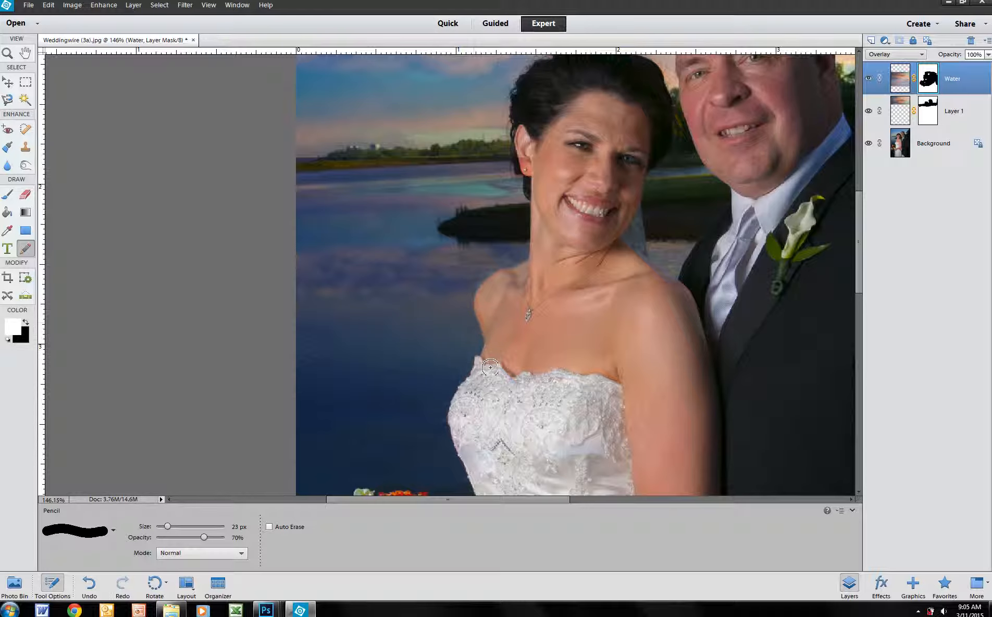
scroll(714, 207, down, 4)
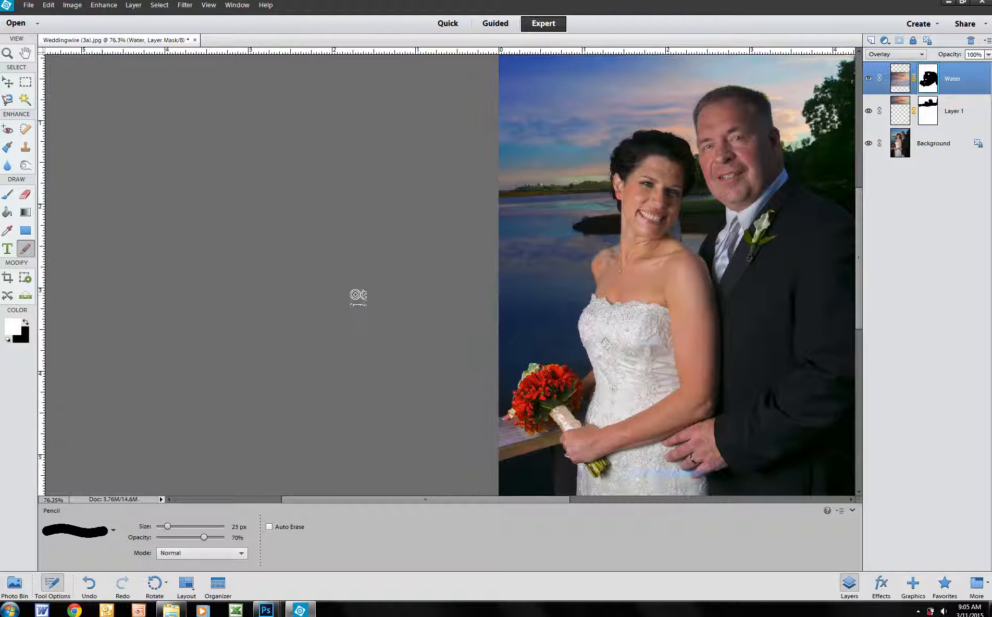
click(25, 322)
scroll(565, 313, up, 4)
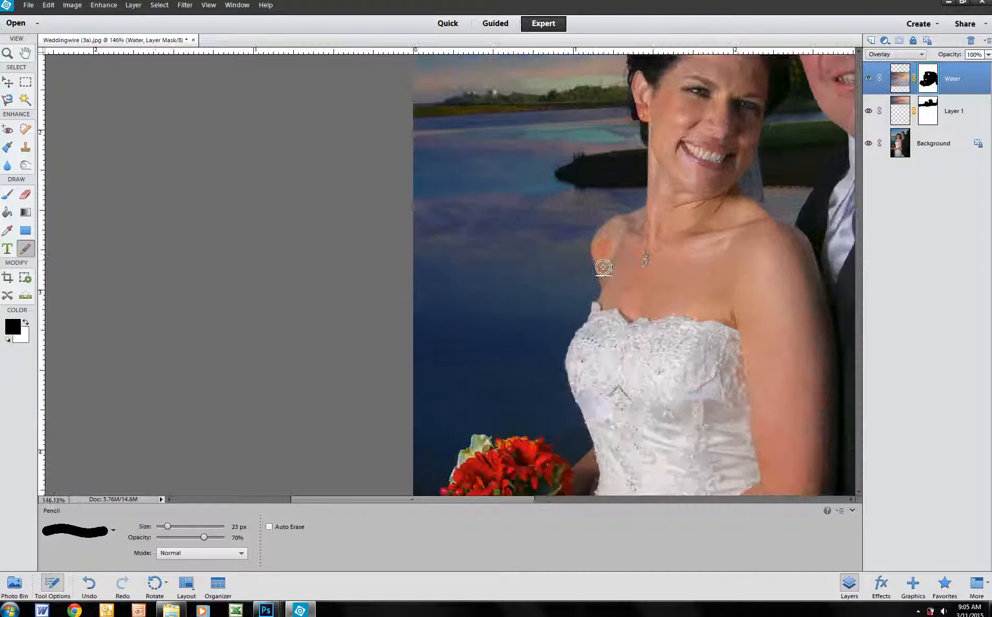
scroll(603, 268, up, 1)
mouse_move(599, 255)
mouse_down()
mouse_move(601, 265)
mouse_move(621, 207)
mouse_move(614, 164)
mouse_up()
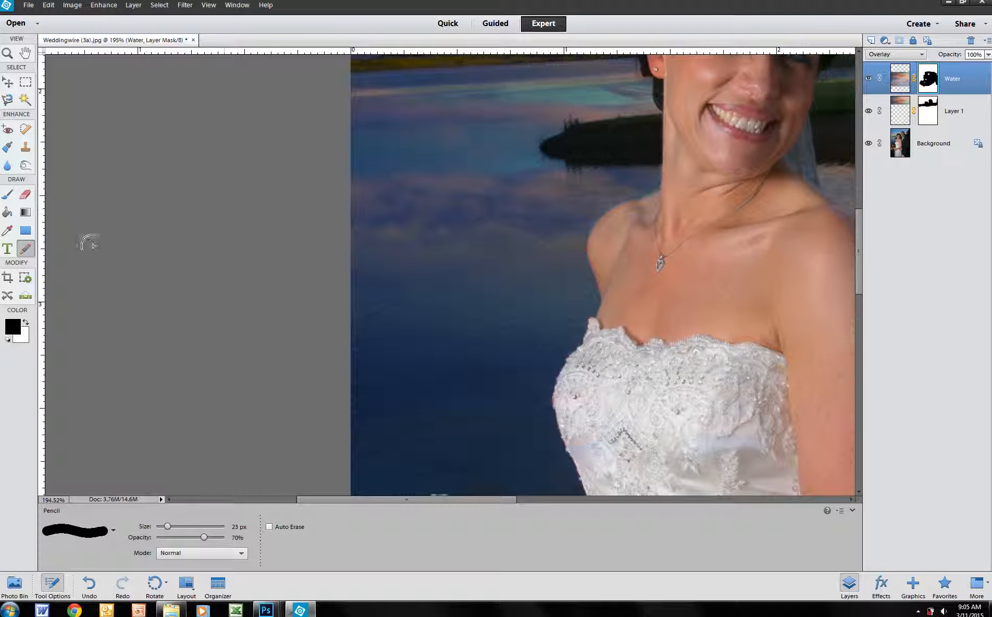
Restore the water reflection between the bride's far shoulder and neck with a white 15 px Pencil at 79% opacity on the Water mask
click(26, 322)
scroll(579, 187, up, 3)
scroll(632, 161, up, 1)
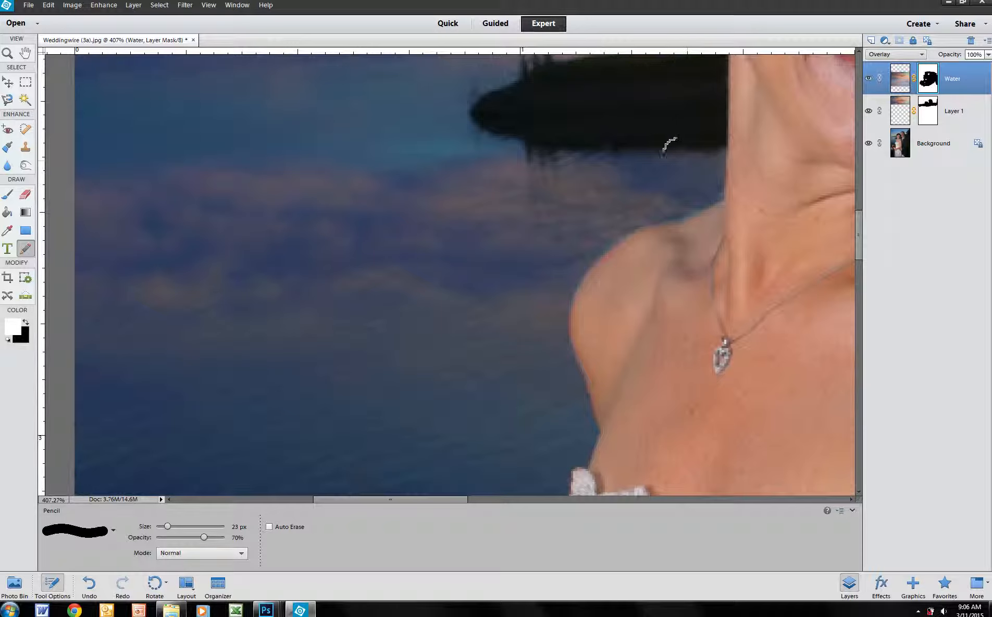
drag(168, 526, 210, 537)
scroll(693, 157, up, 2)
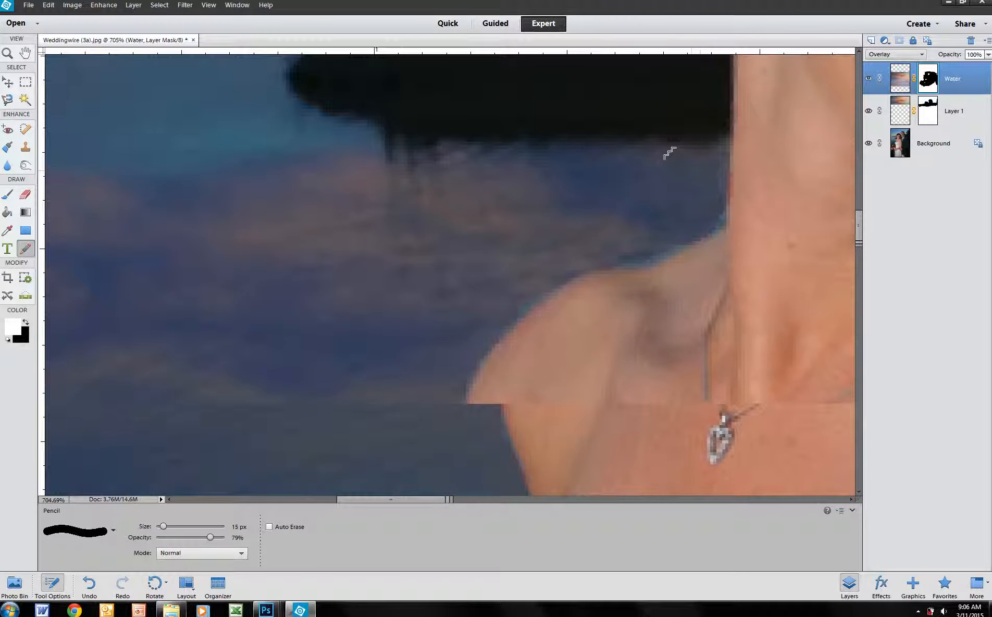
drag(670, 200, 566, 228)
scroll(506, 242, down, 8)
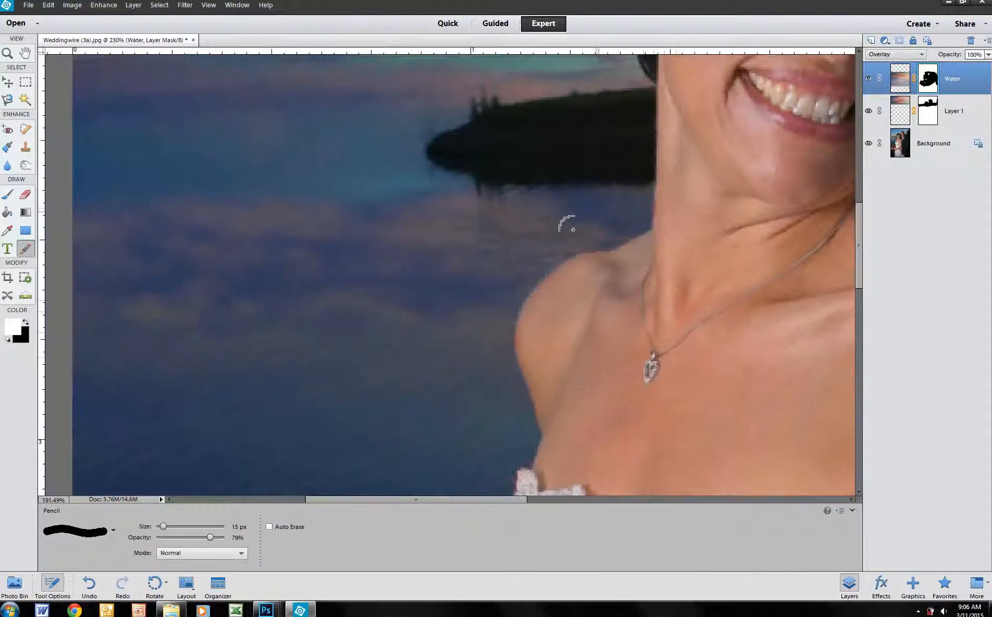
scroll(659, 196, down, 1)
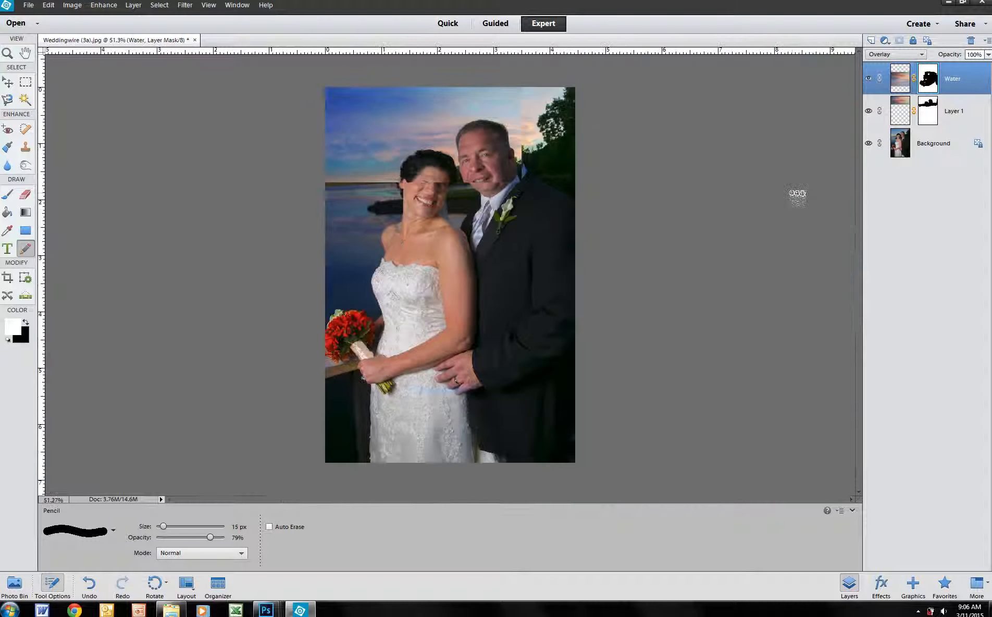
Adjust the Water layer's opacity to soften the sunset reflection, trying 77%
click(893, 68)
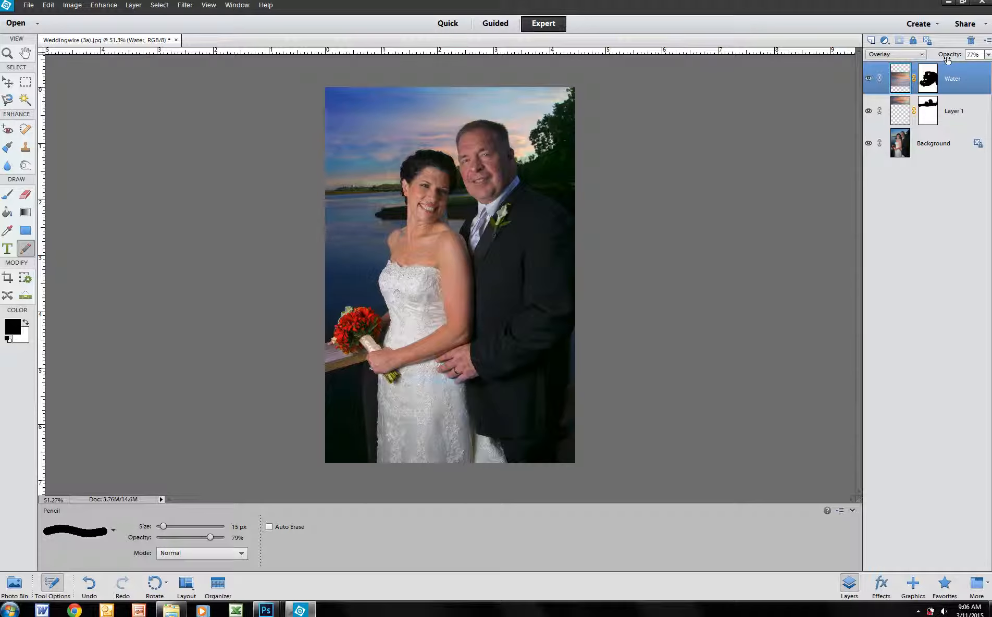
mouse_move(938, 60)
mouse_down()
mouse_move(962, 55)
mouse_move(951, 59)
mouse_up()
Add a Hue/Saturation adjustment layer above Layer 1 and clip it to that sky layer
click(901, 111)
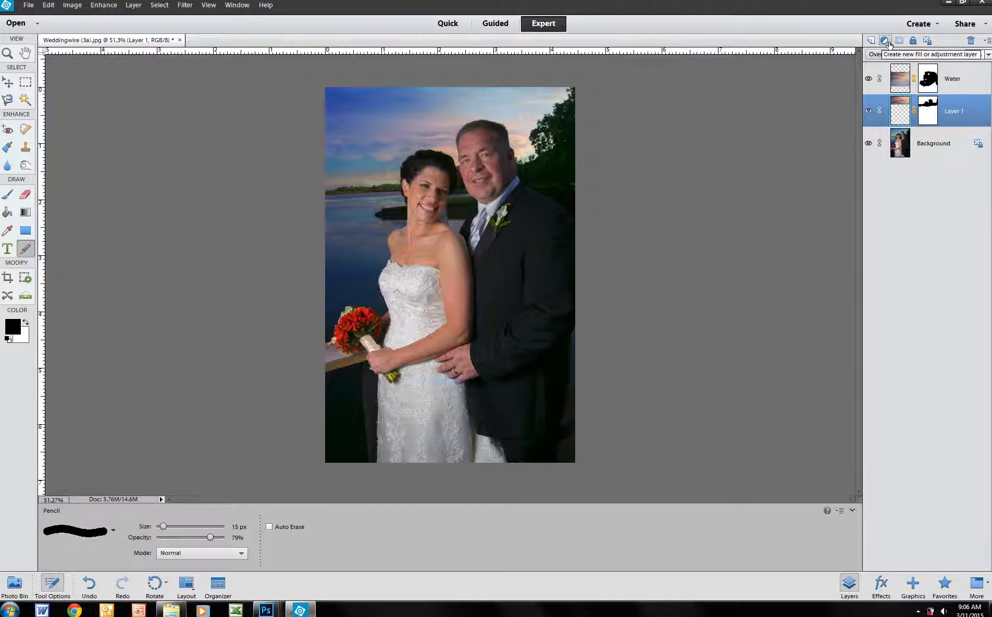
click(887, 43)
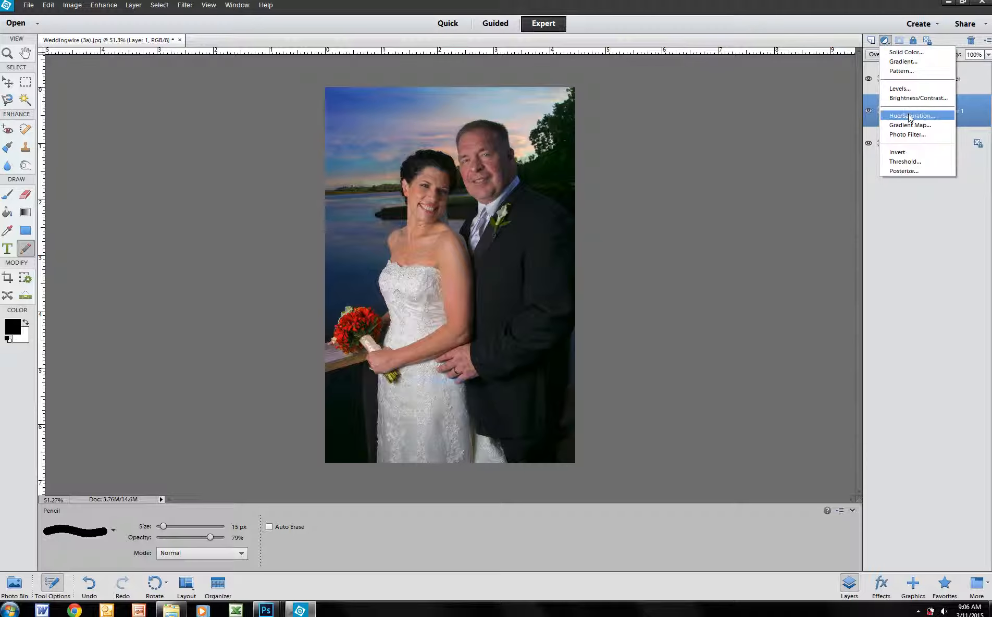
click(911, 116)
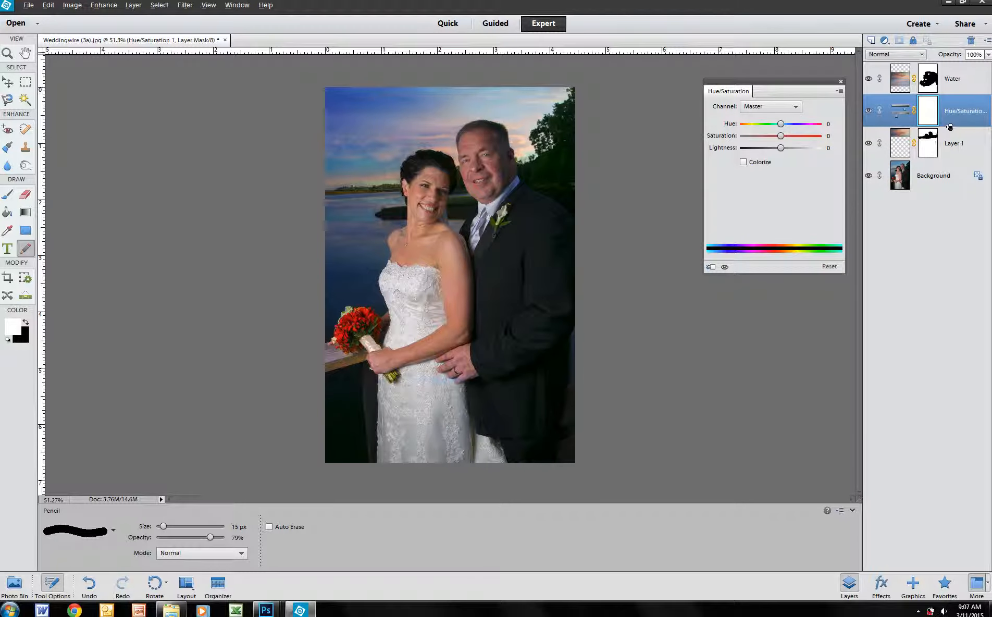
alt+click(950, 127)
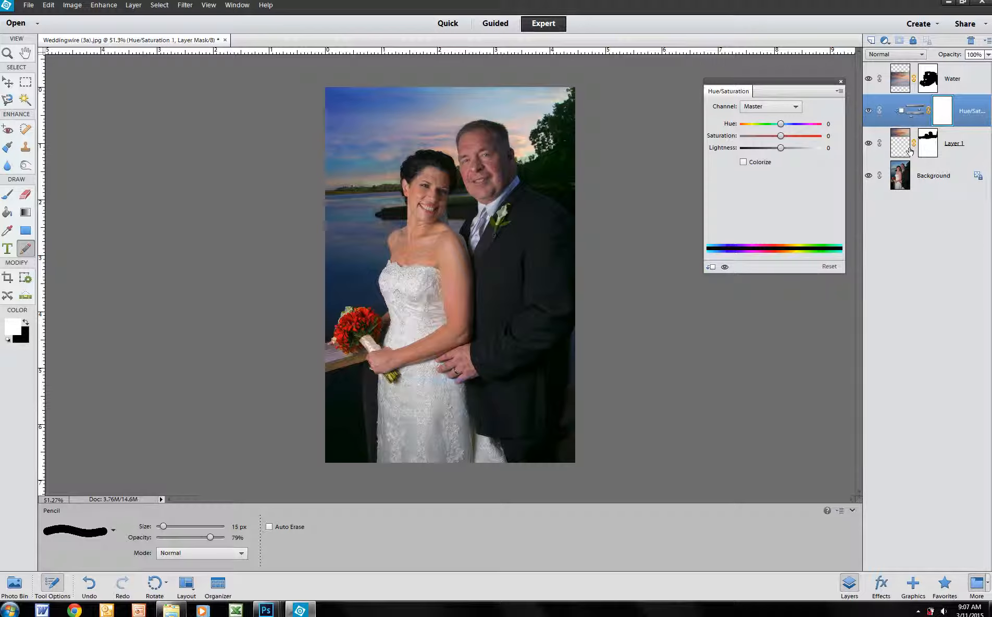
Boost the sky's Reds channel in the Hue/Saturation adjustment with saturation at +30 and lightness at about +4
click(774, 106)
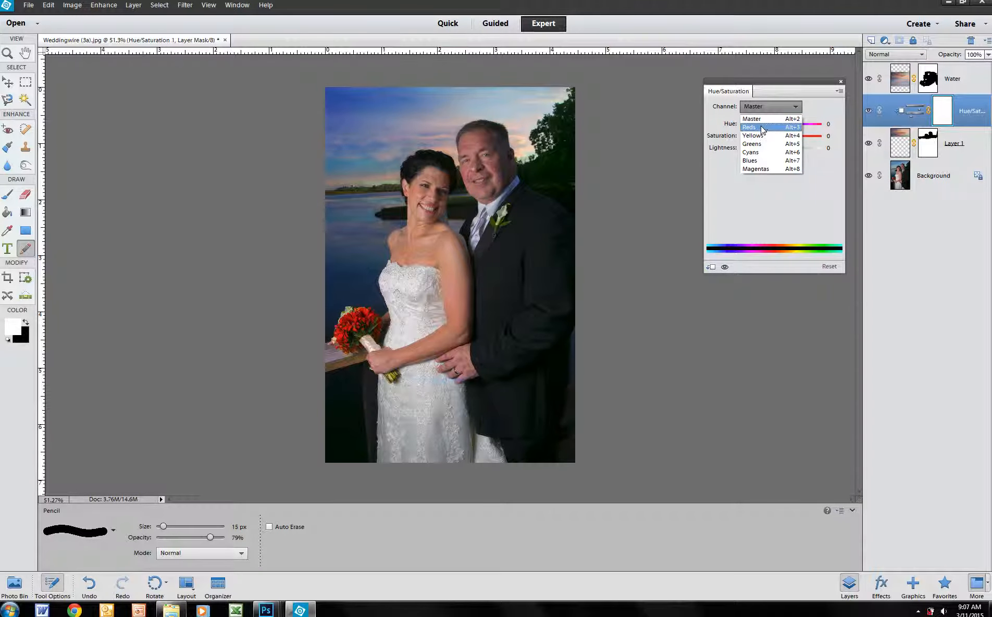
click(764, 128)
mouse_move(779, 136)
mouse_down()
mouse_move(795, 137)
mouse_move(762, 151)
mouse_move(803, 151)
mouse_move(785, 154)
mouse_up()
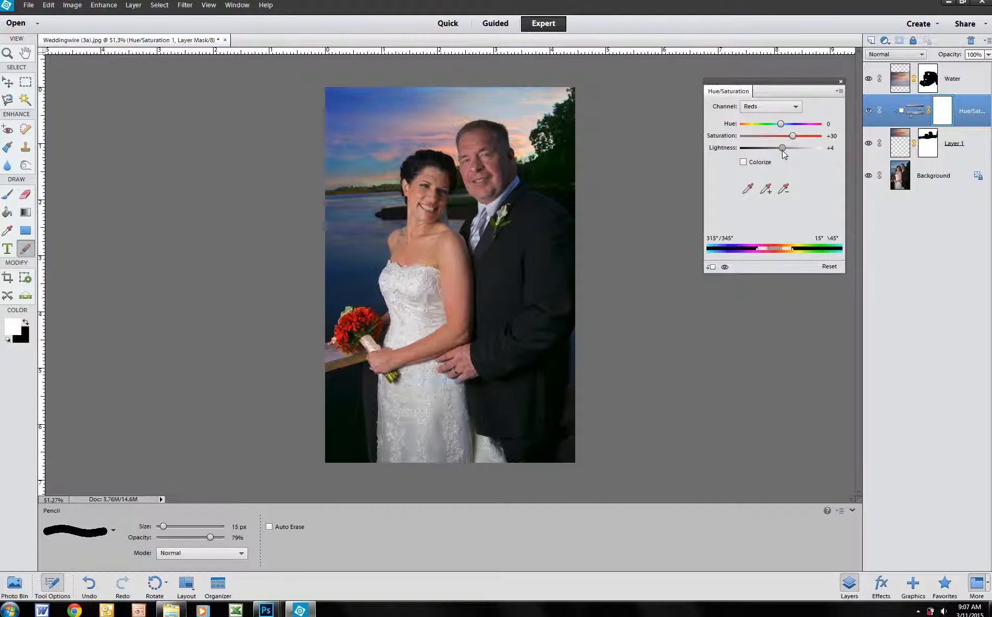
drag(784, 154, 783, 155)
click(841, 82)
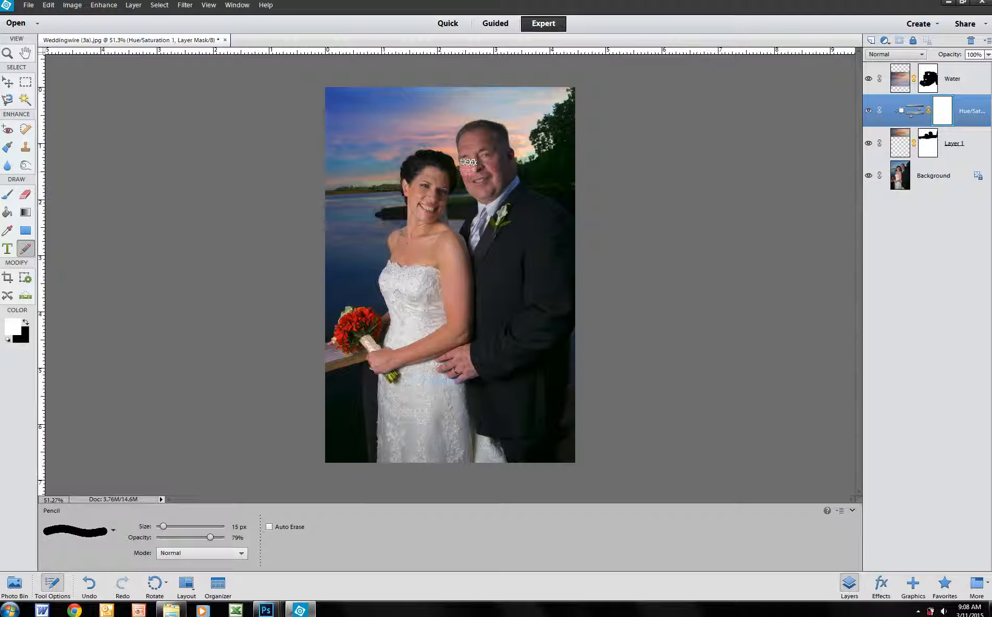
click(949, 3)
click(950, 5)
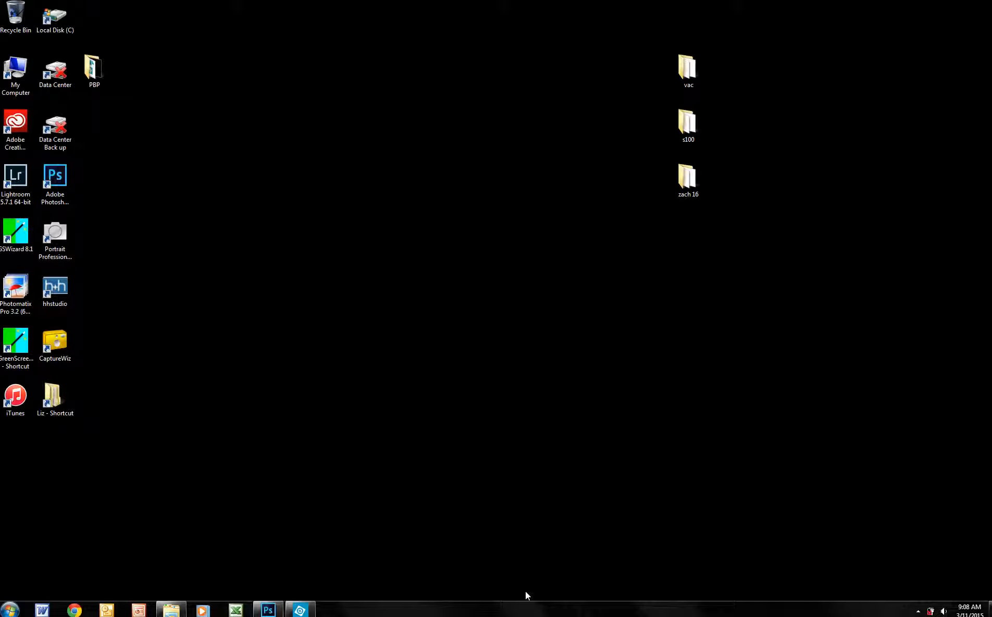
key(alt+Tab)
key(alt+Tab)
key(alt+Tab)
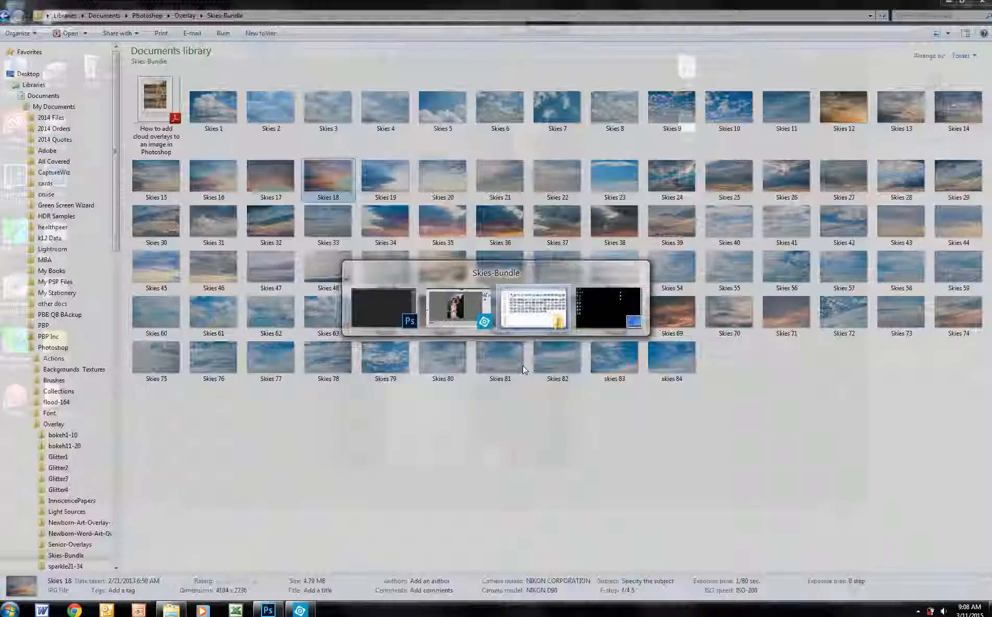
key(alt+Tab)
key(alt+Tab)
key(alt+Tab)
key(alt+Tab)
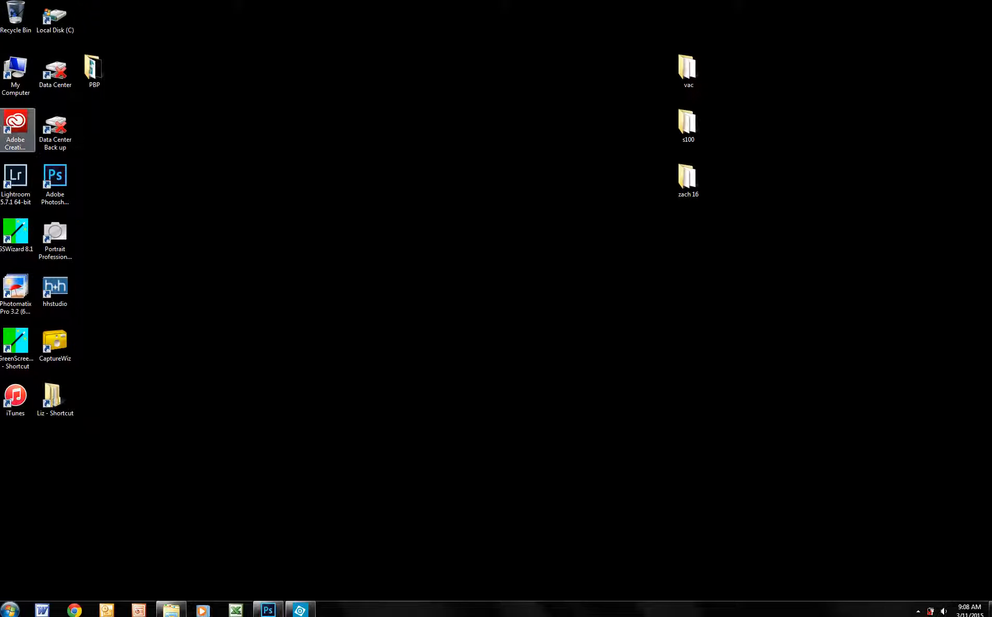
click(10, 608)
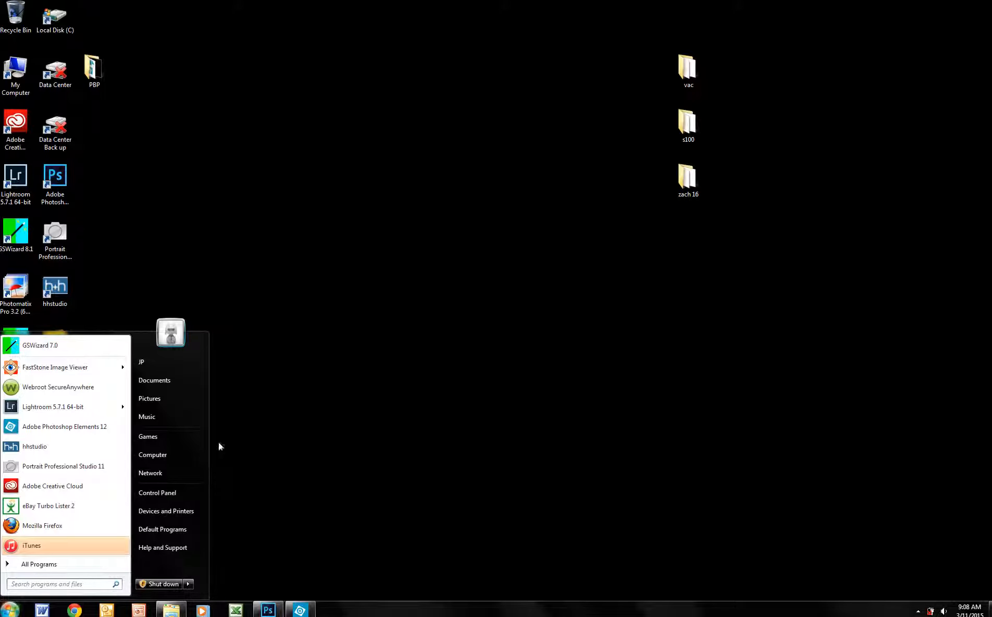
click(119, 296)
double_click(60, 340)
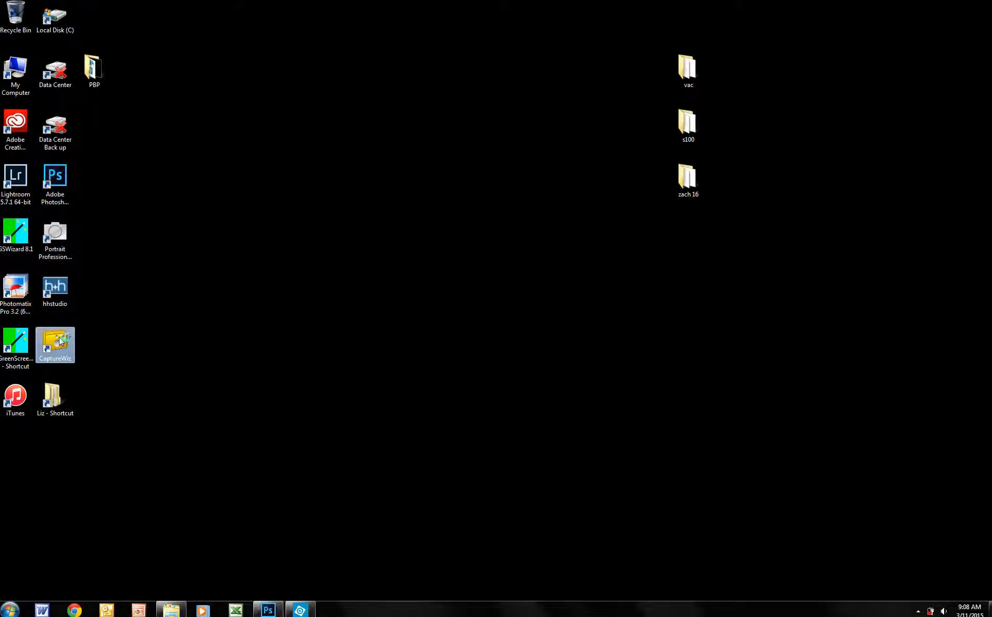